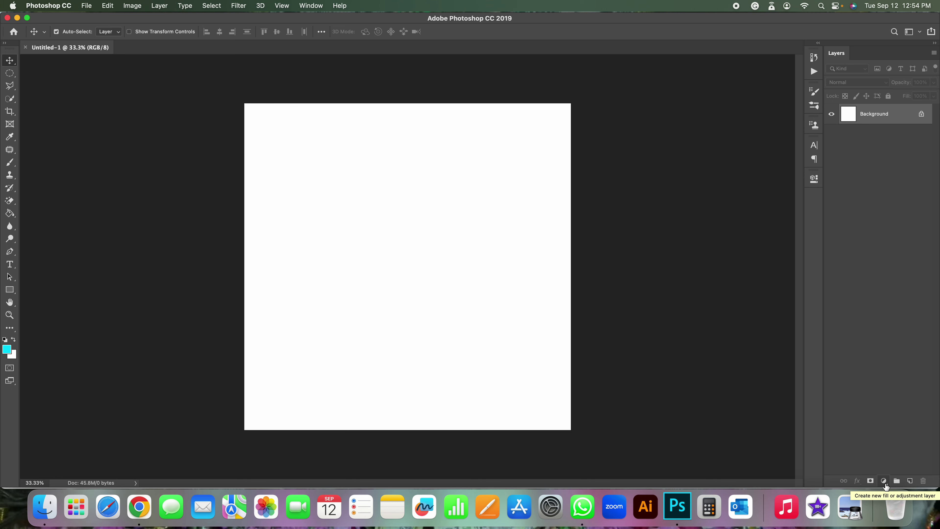
Step: Add a Gradient Fill layer, then switch to Chrome and start a 'gradient' search
left_click(884, 481)
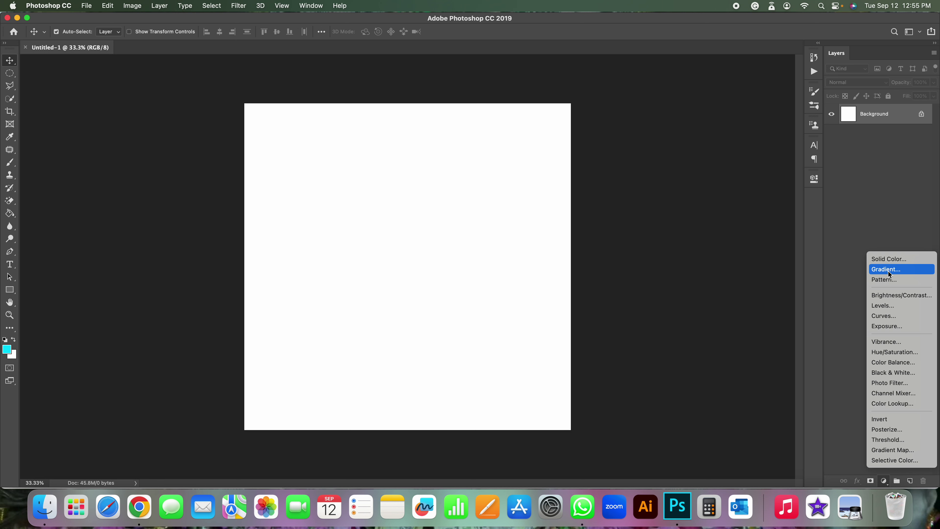
left_click(889, 274)
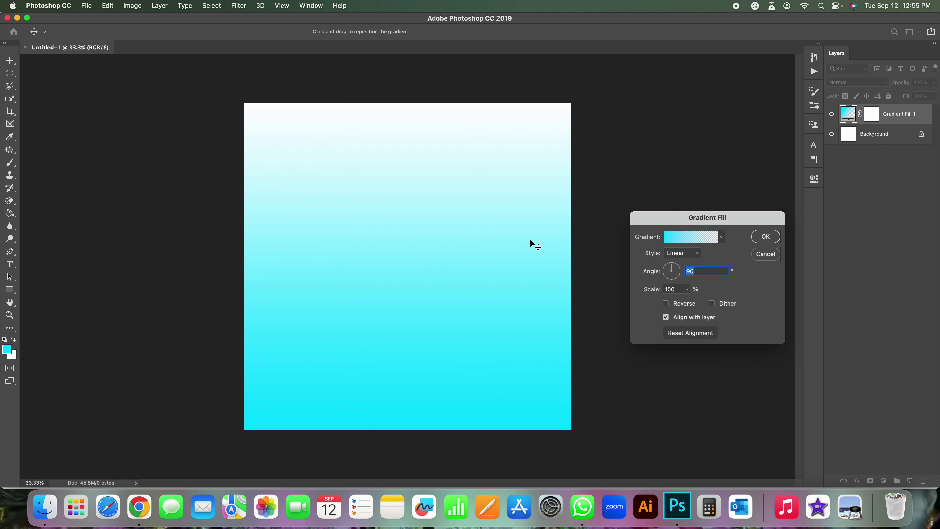
key("super+Tab")
type("gradient")
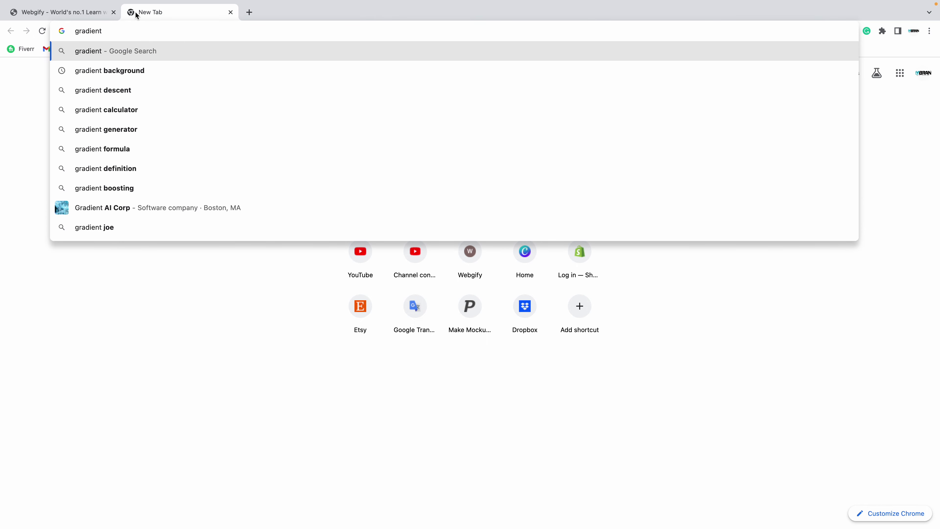
Step: Search Google Images for 'gradient background' and scroll through the results
left_click(135, 66)
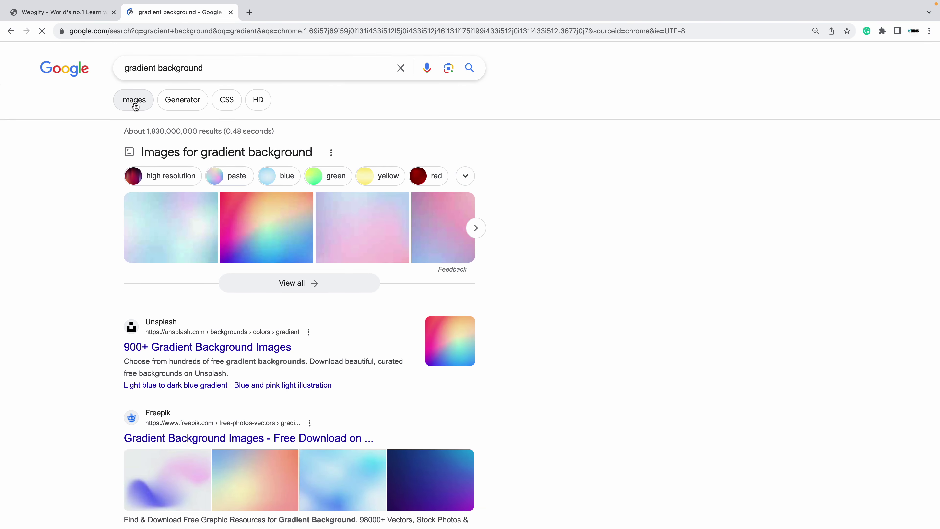
left_click(135, 107)
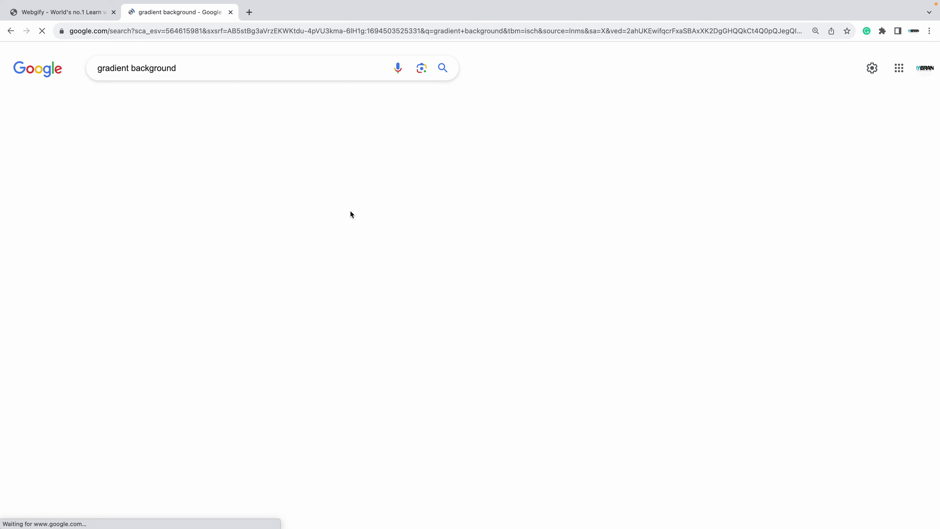
scroll(217, 218, "down", 5)
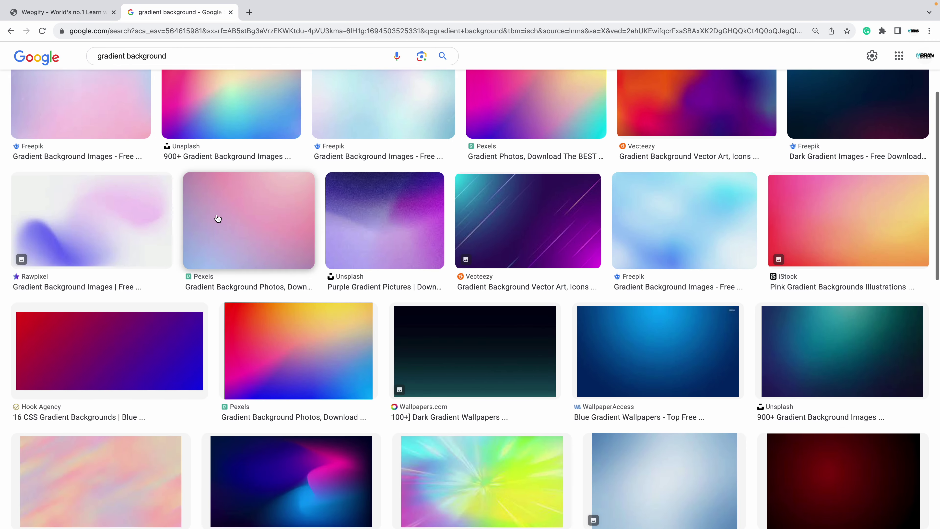
scroll(216, 218, "down", 3)
scroll(217, 218, "down", 2)
scroll(217, 218, "down", 4)
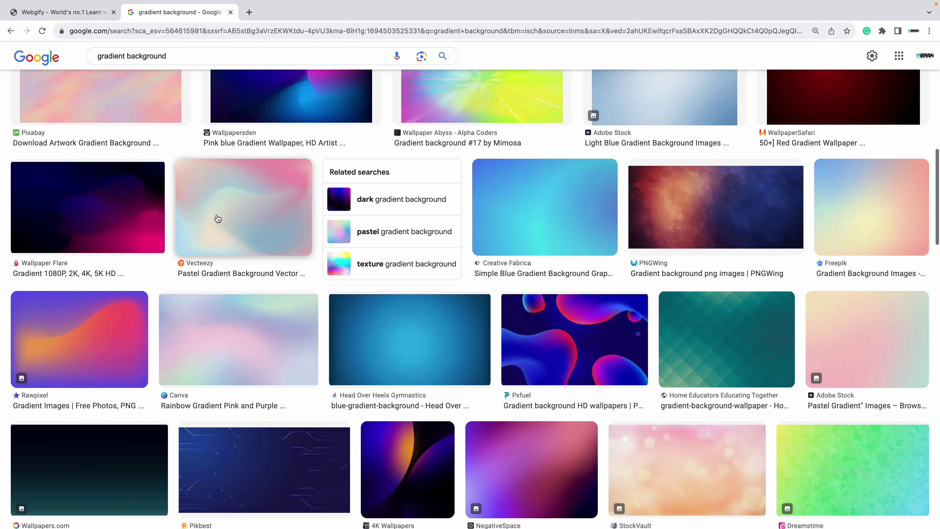
scroll(217, 219, "down", 3)
scroll(218, 218, "down", 2)
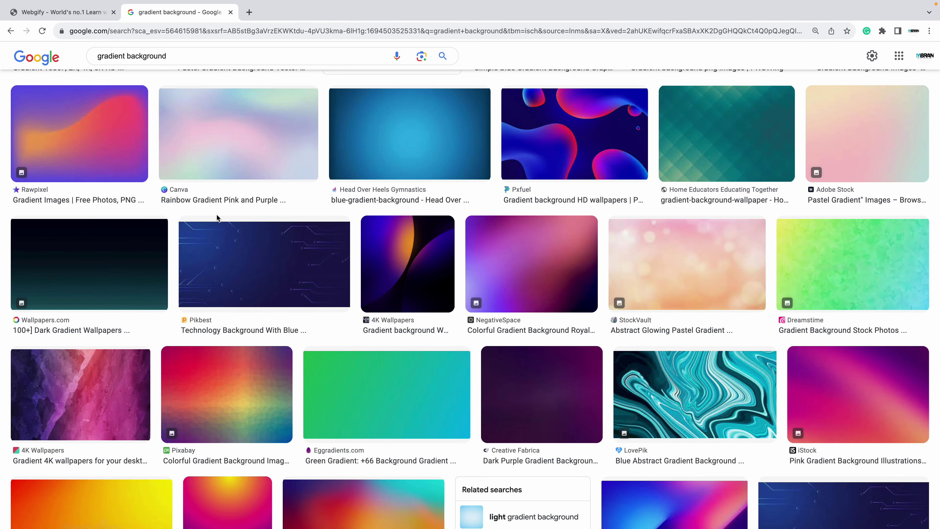
scroll(216, 218, "down", 2)
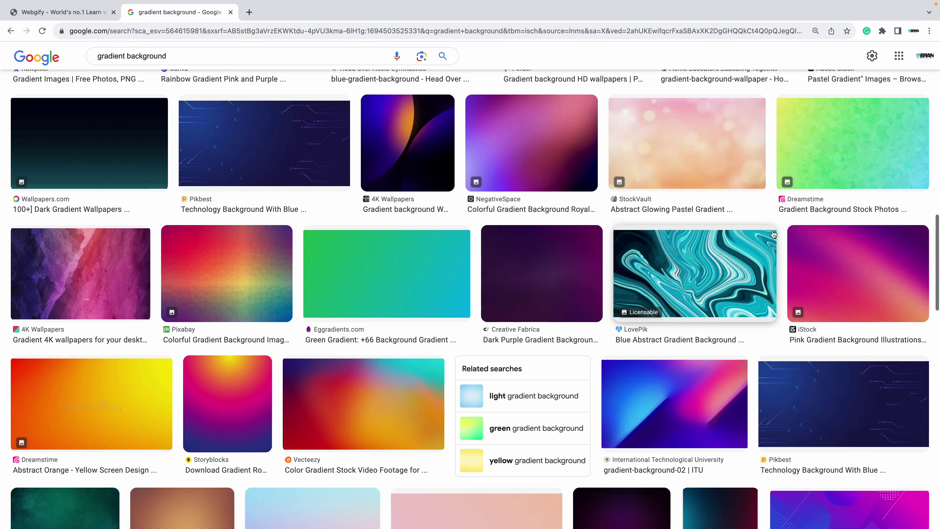
Step: Preview a pink and a pink-orange gradient image, then return to Photoshop
left_click(872, 271)
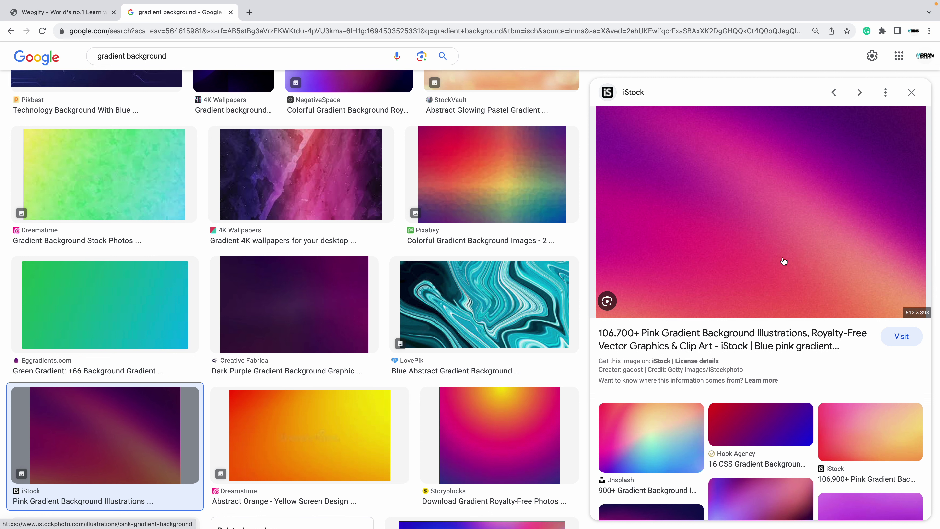
scroll(851, 315, "down", 2)
left_click(868, 364)
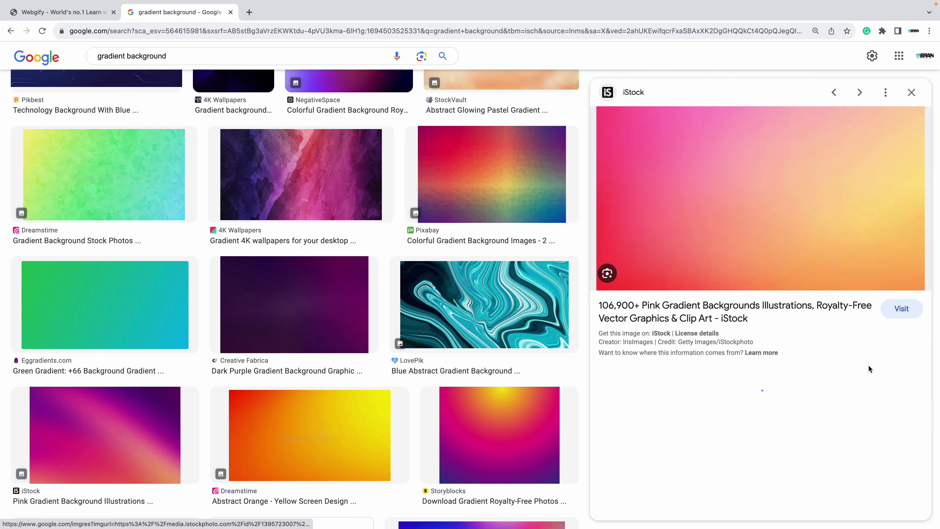
scroll(816, 271, "down", 1)
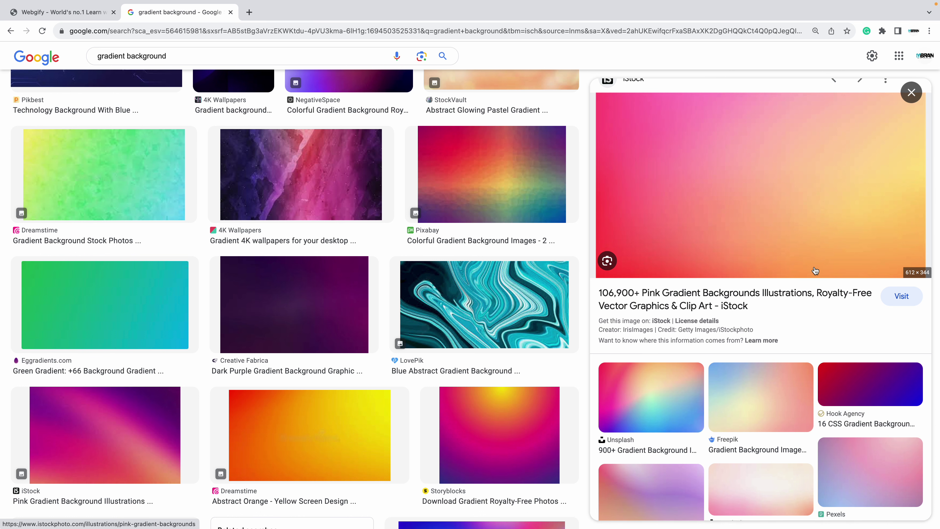
scroll(815, 271, "down", 5)
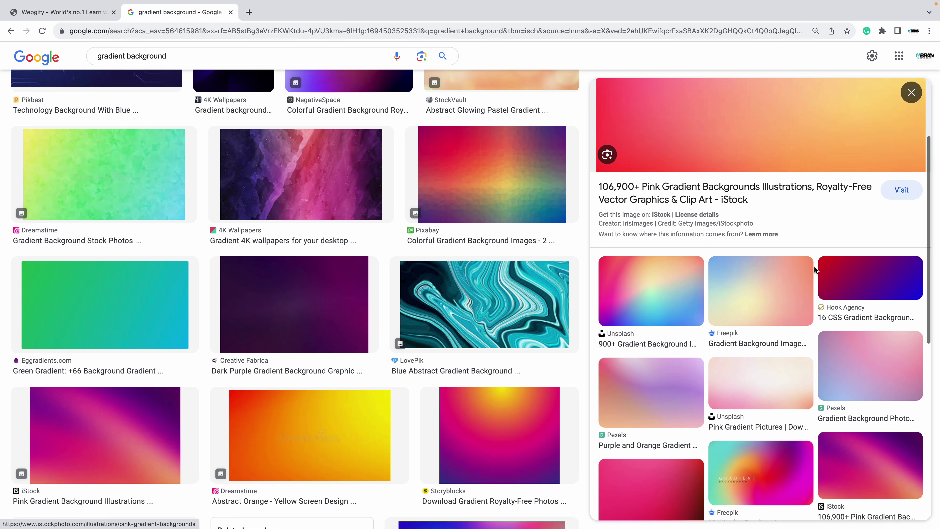
key("ctrl+Left")
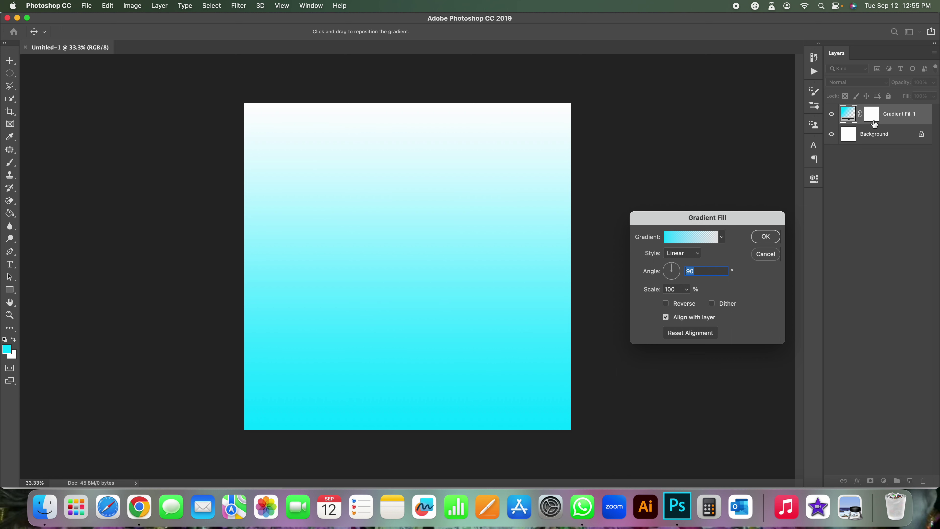
Step: Glance at the gradient presets unchanged, then bring up the Gradient Editor for the cyan fill
mouse_move(704, 221)
left_mouse_down()
mouse_move(653, 180)
mouse_move(689, 174)
left_mouse_up()
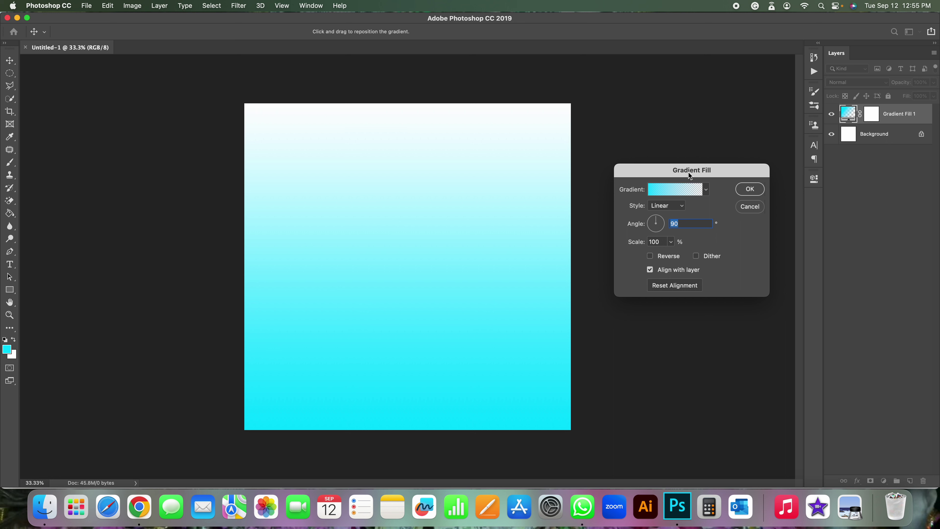
left_click(707, 190)
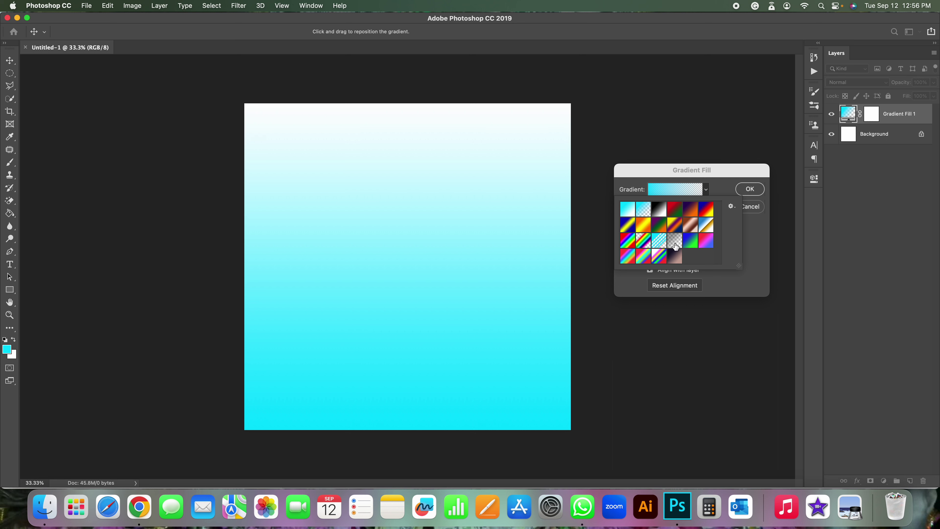
left_click(717, 181)
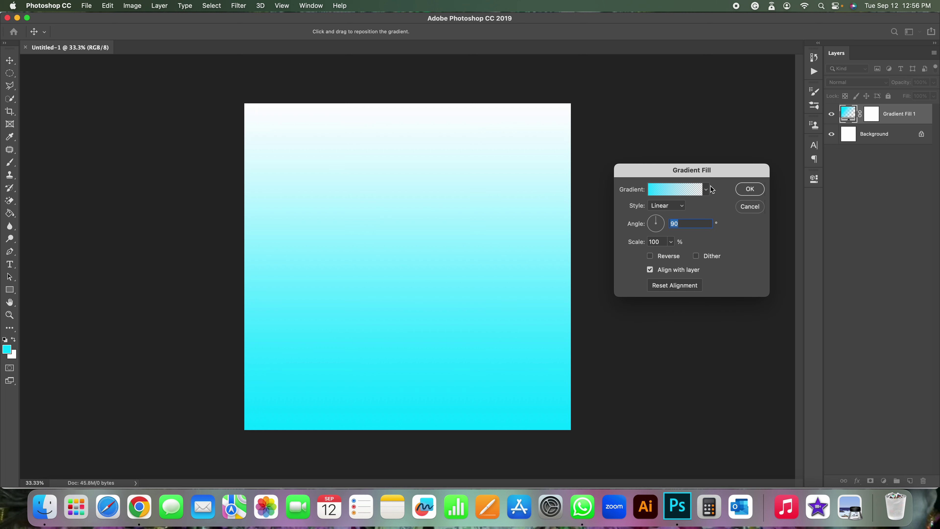
left_click(677, 192)
left_click_drag(779, 246, 760, 212)
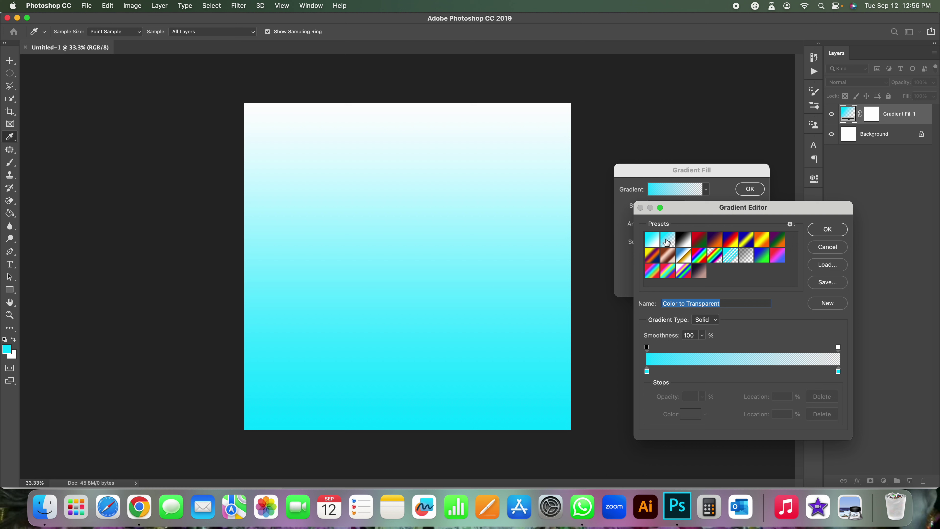
Step: Cycle through presets like Black, White, Blue, Red, Yellow and Spectrum, ending on Red, Green
left_click(669, 241)
left_click(683, 244)
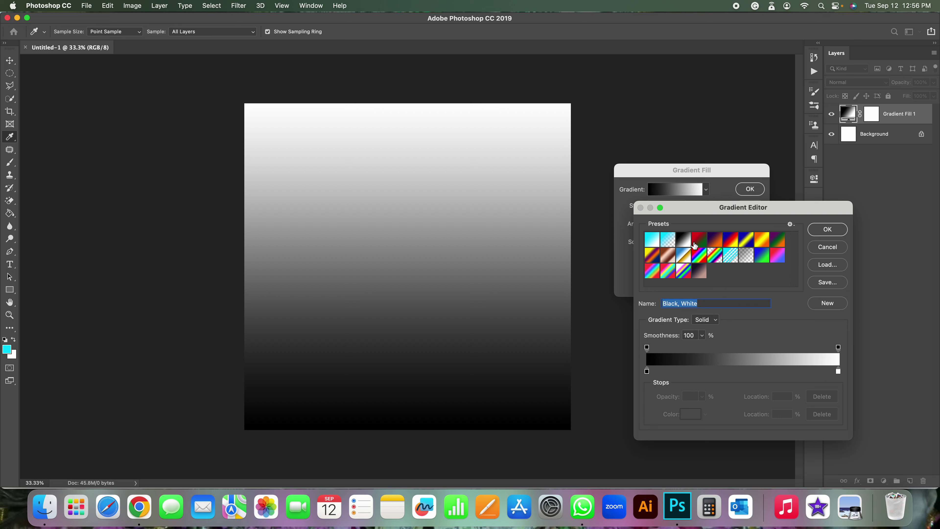
left_click(694, 245)
left_click(714, 243)
left_click(744, 243)
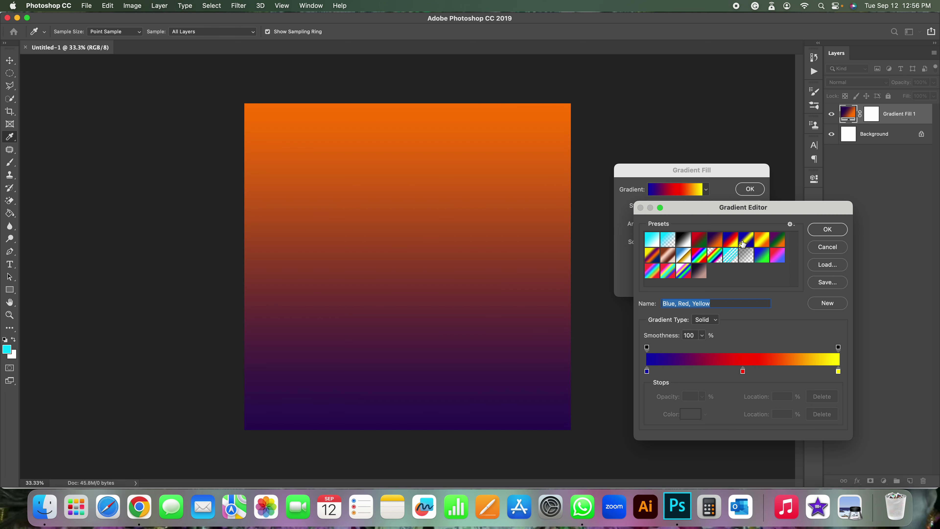
left_click(763, 243)
left_click(778, 257)
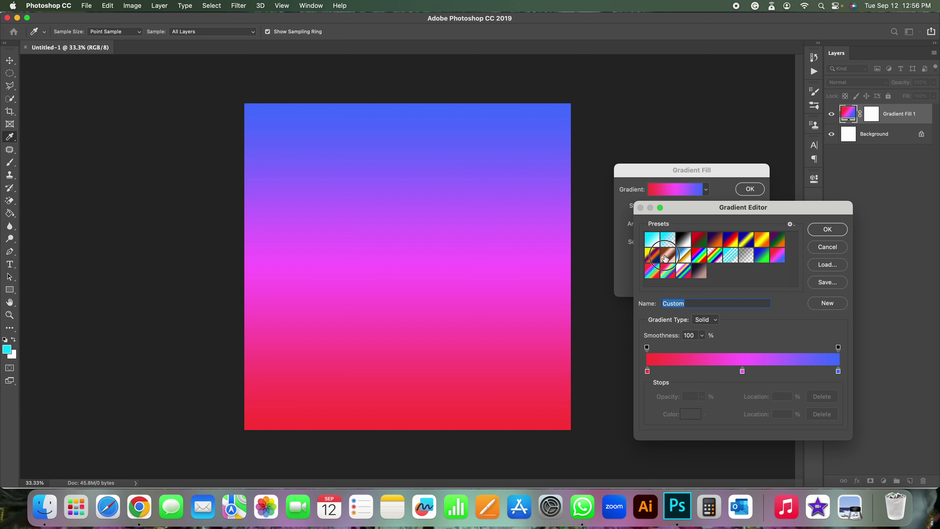
left_click(667, 255)
left_click(702, 261)
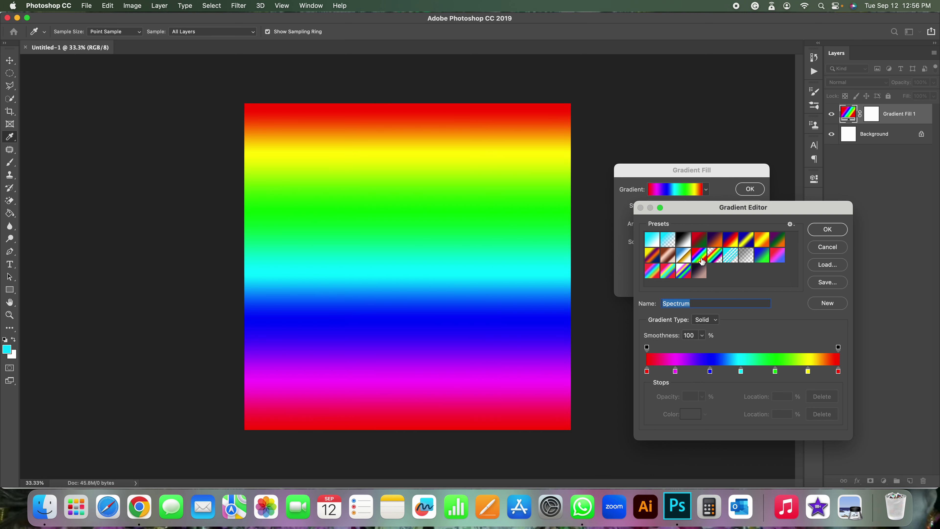
left_click(699, 245)
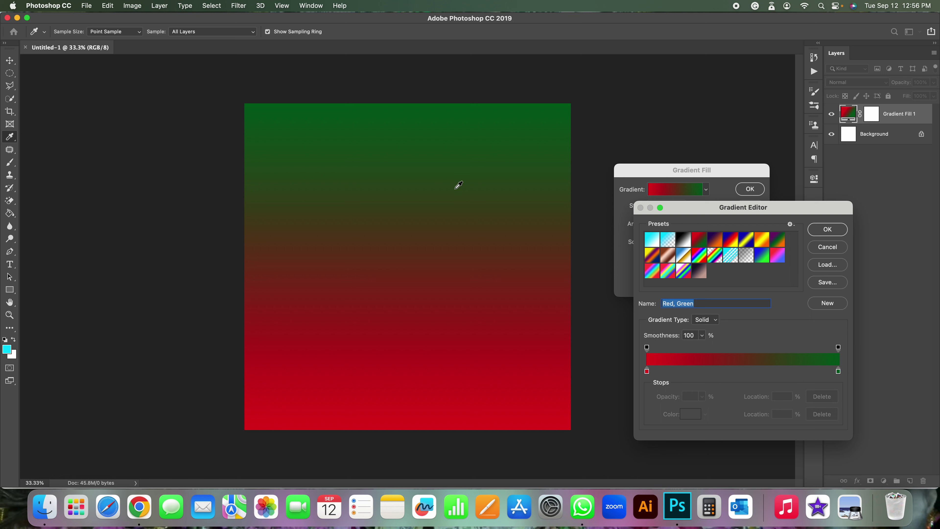
Step: Change the gradient's left red stop to magenta
left_click(647, 372)
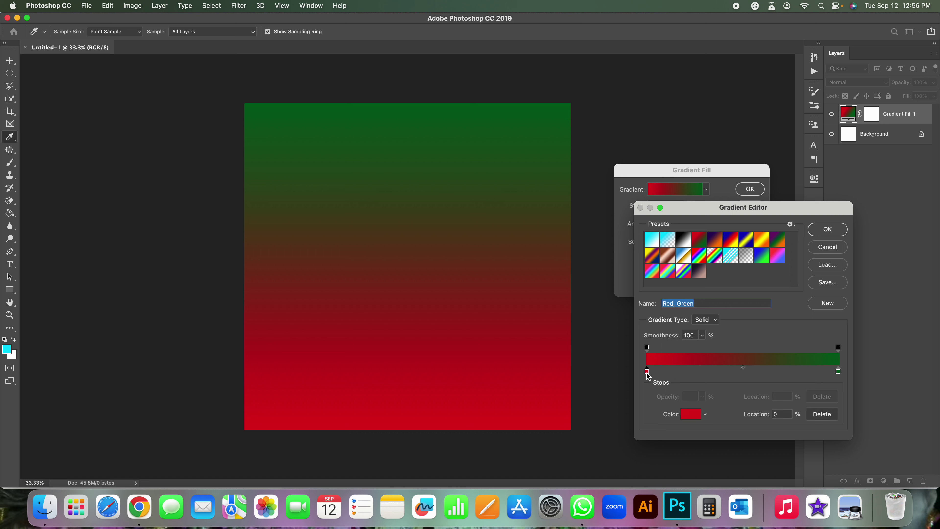
left_click(691, 414)
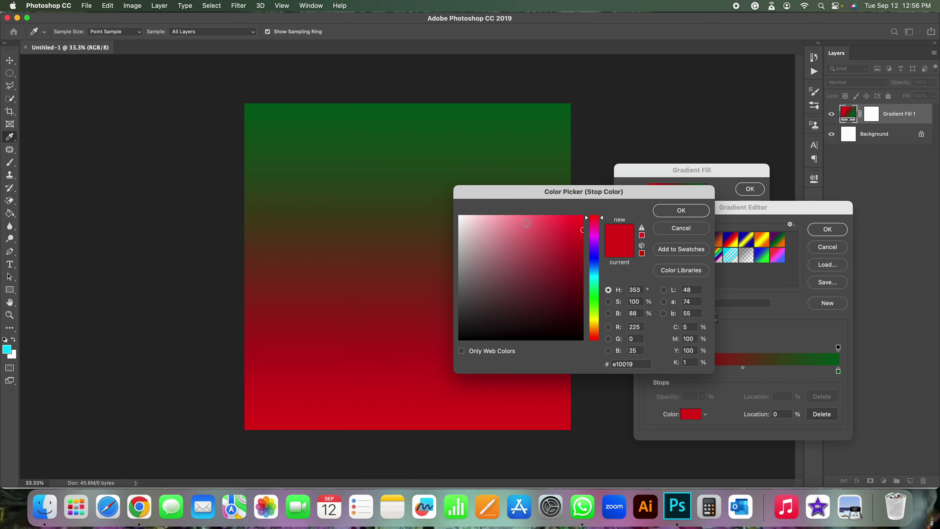
mouse_move(526, 223)
left_mouse_down()
mouse_move(582, 216)
mouse_move(593, 245)
left_mouse_up()
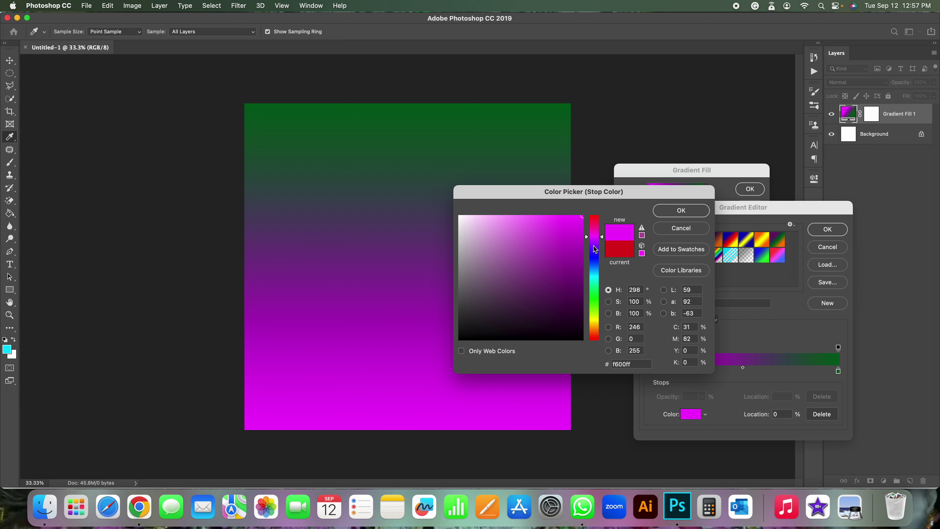
left_click(679, 211)
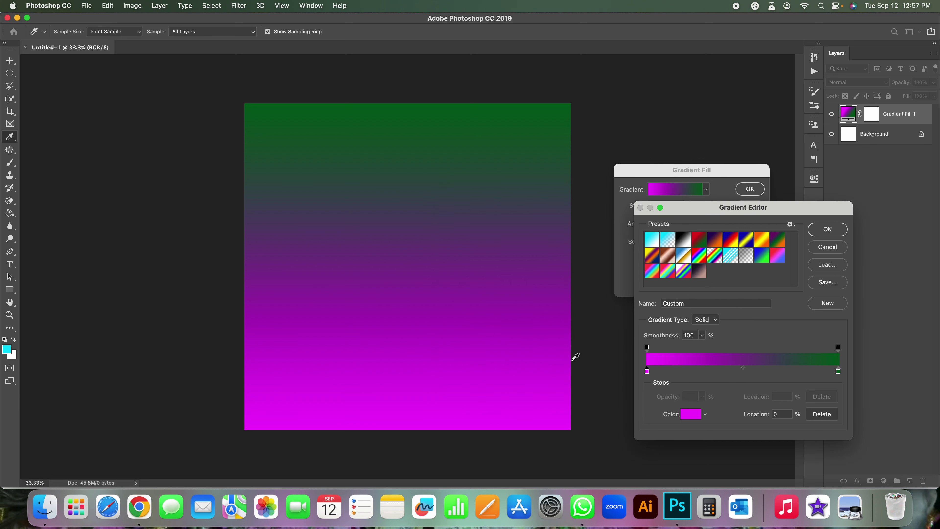
Step: Change the right green stop to a bright deep blue and accept the gradient
left_click(838, 371)
left_click(691, 414)
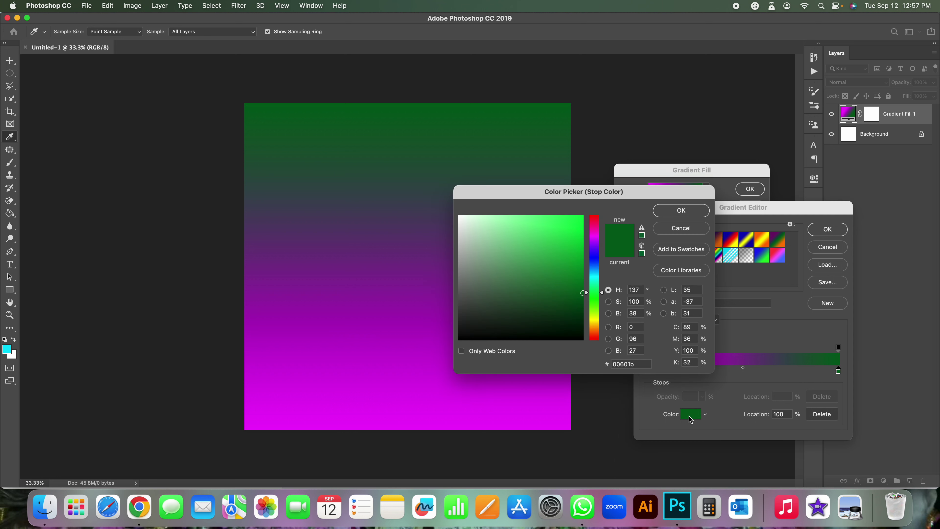
left_click(594, 263)
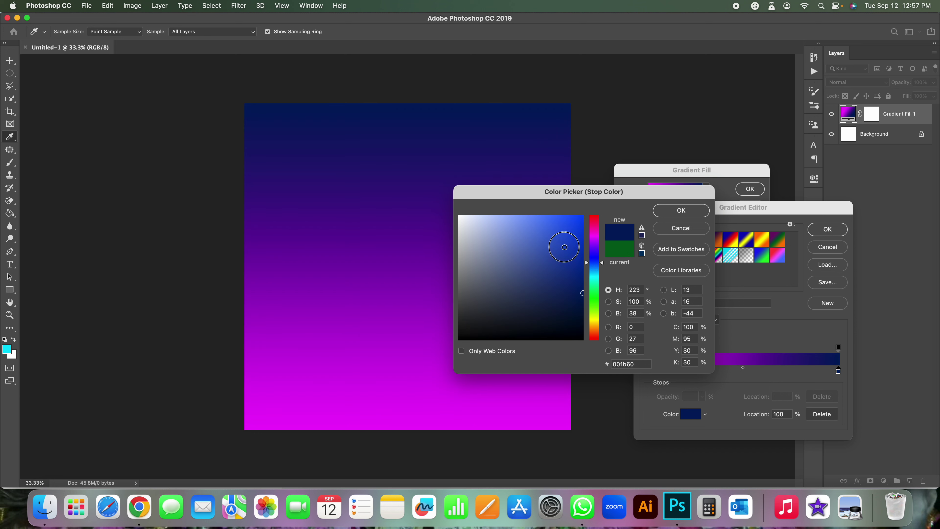
left_click_drag(563, 246, 578, 245)
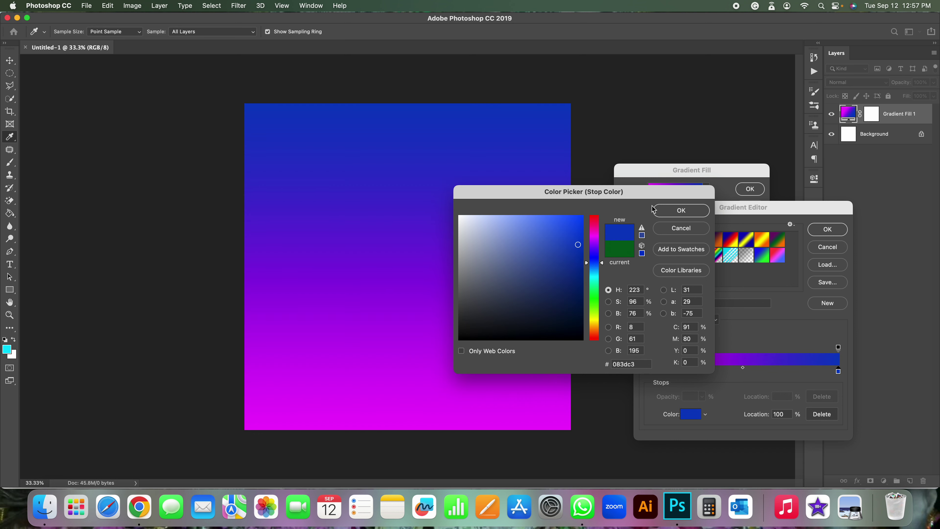
left_click(675, 211)
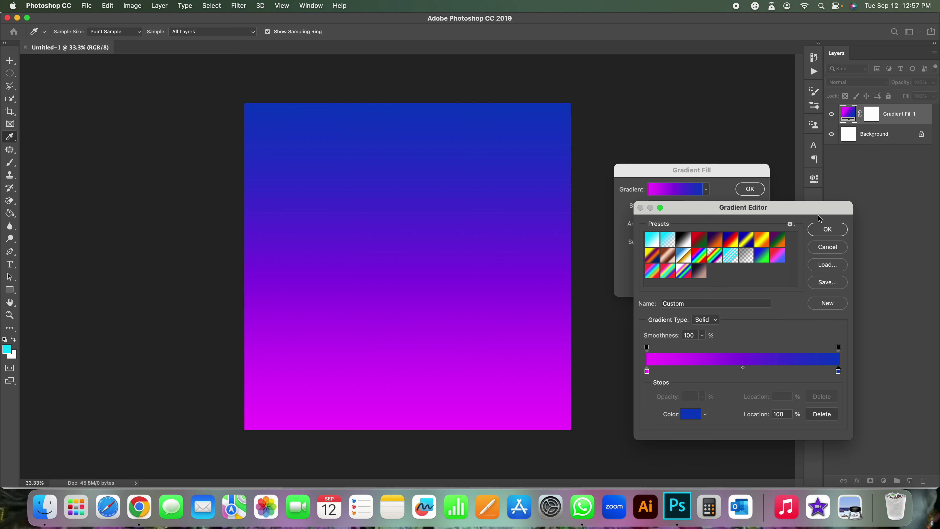
left_click_drag(818, 219, 753, 218)
left_click(768, 235)
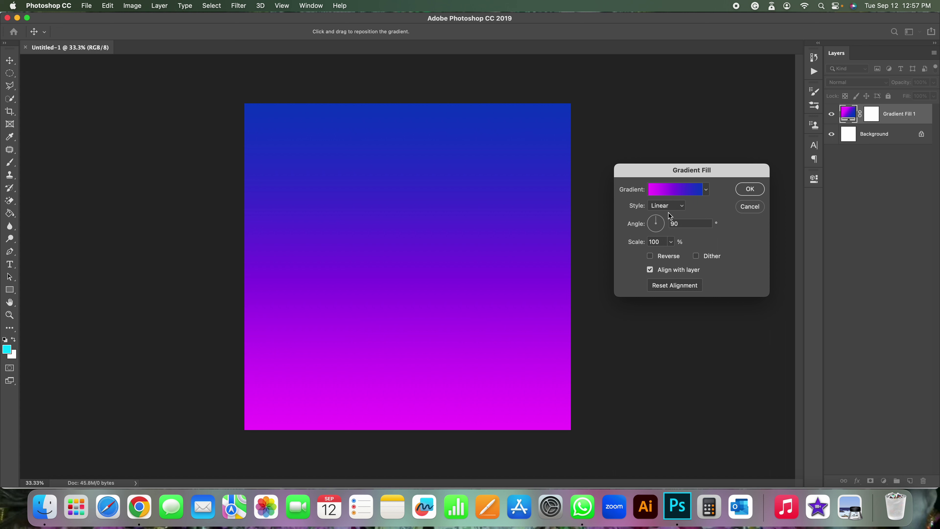
Step: Commit the magenta-to-blue fill, then reopen Gradient Fill 1 in the Gradient Editor
left_click(755, 189)
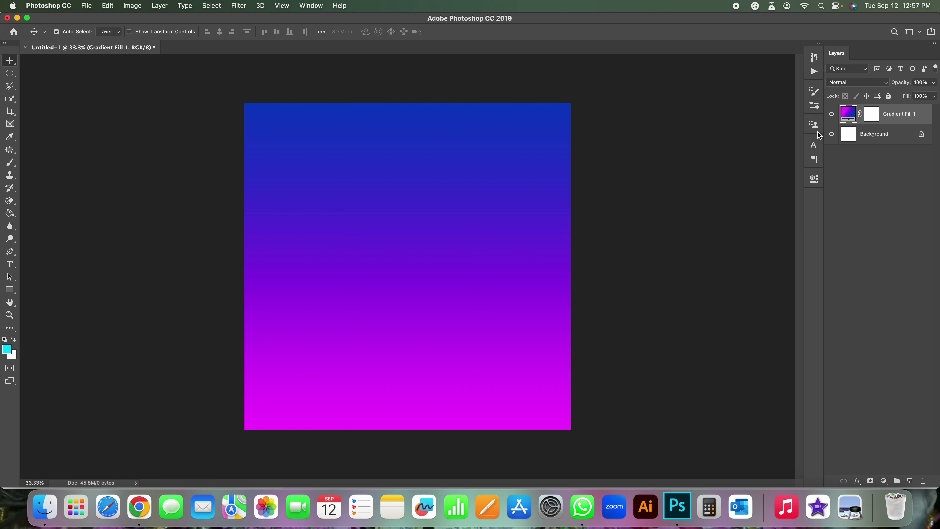
double_click(848, 116)
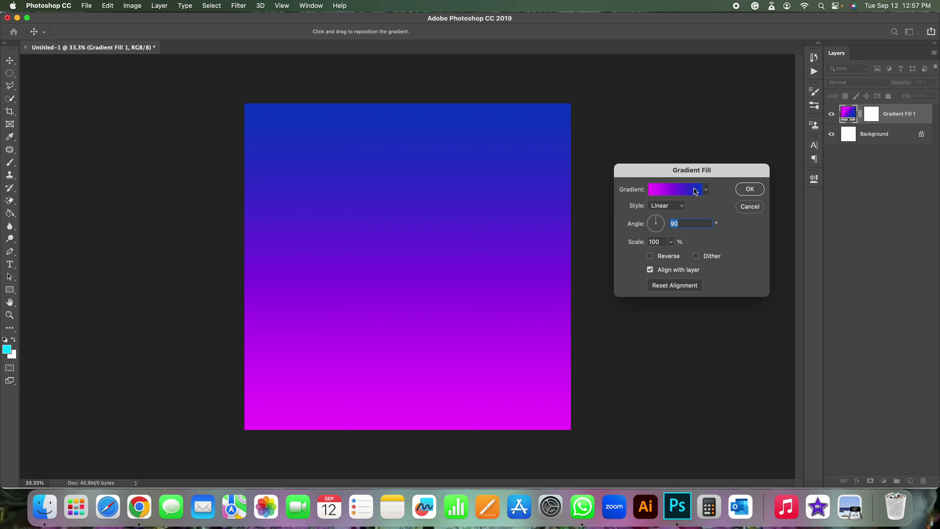
left_click(679, 195)
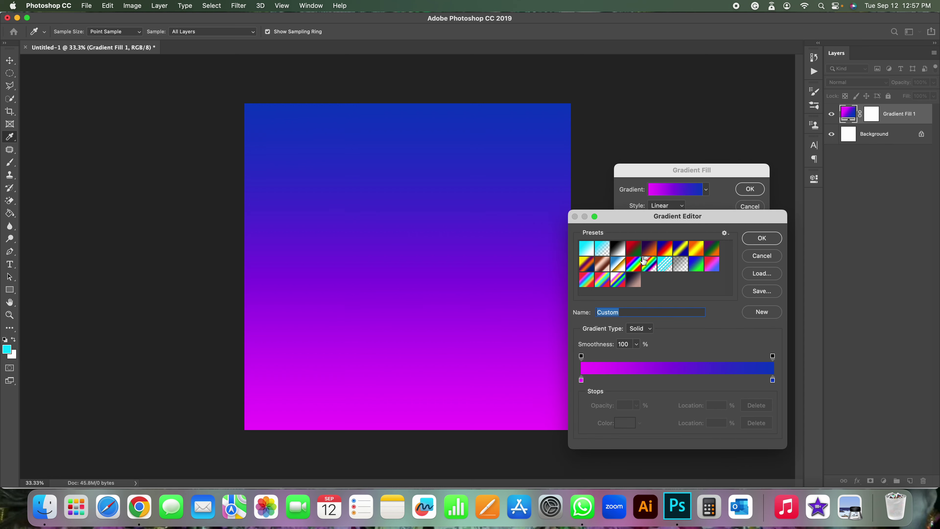
Step: Apply the Blue, Red, Yellow preset and recolour its left stop green
left_click(667, 255)
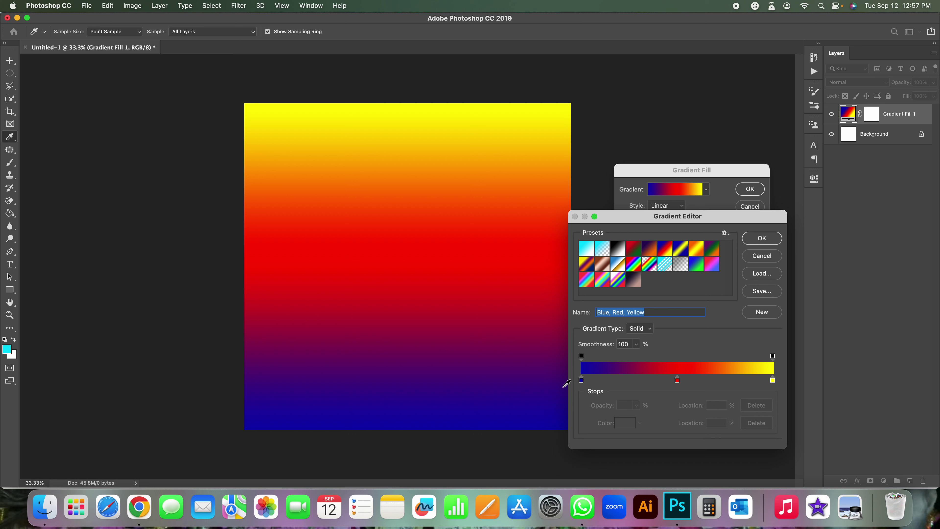
left_click(581, 380)
left_click(624, 422)
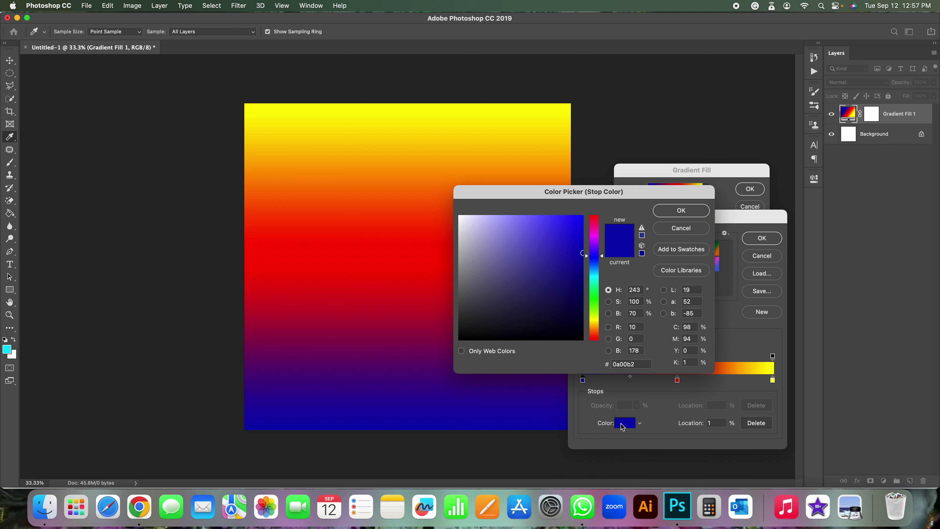
left_click(593, 291)
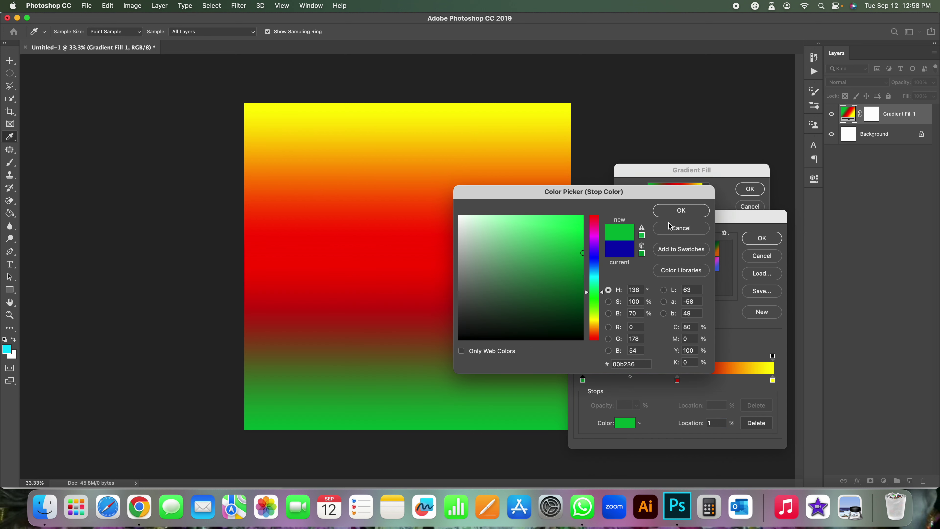
left_click(683, 215)
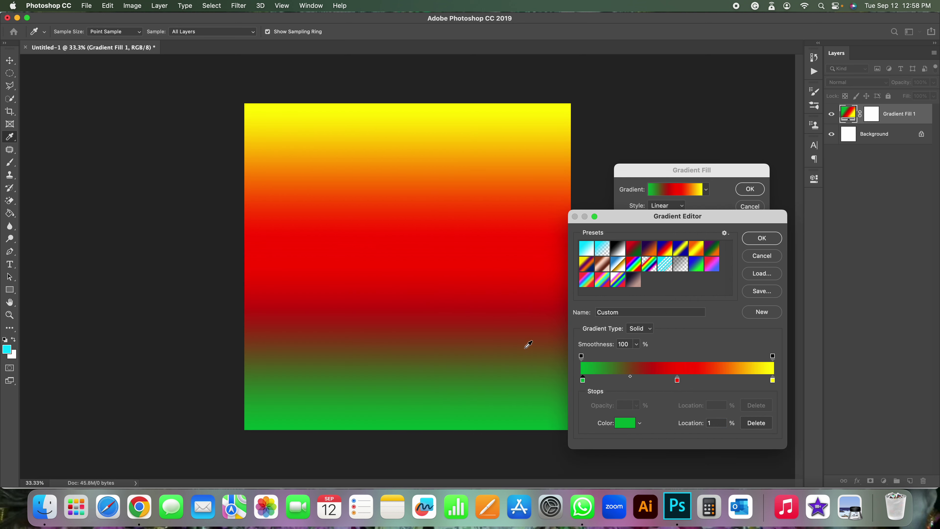
Step: Recolour the gradient's red middle stop to magenta
left_click(677, 380)
left_click(624, 423)
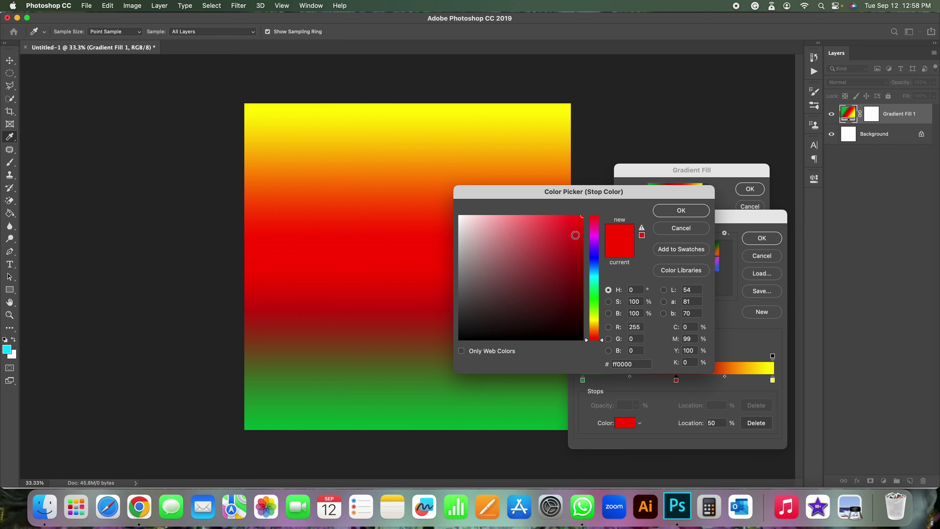
left_click(593, 241)
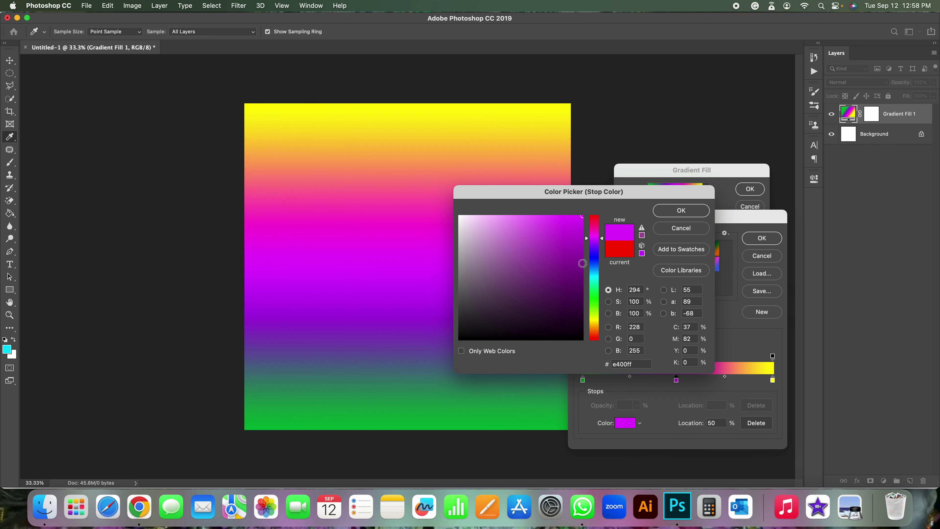
left_click(681, 210)
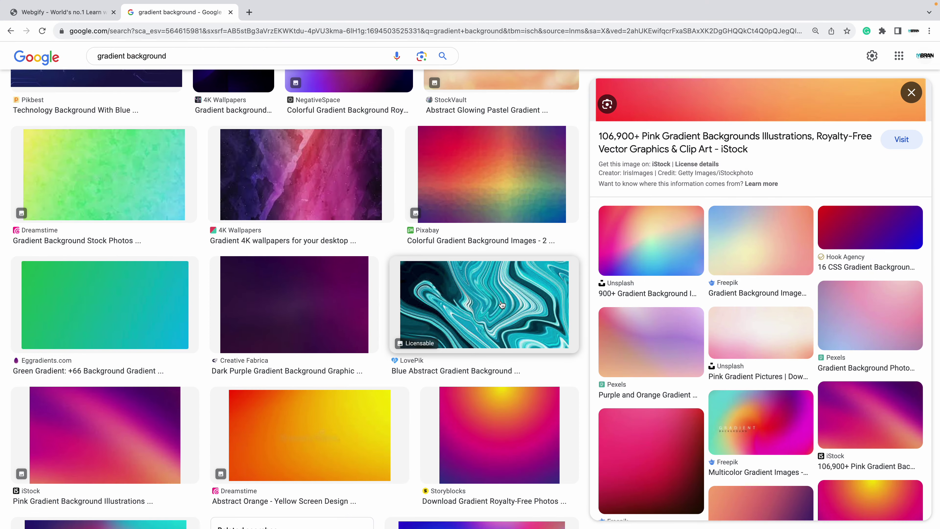
Step: Scroll back up the Google Images results and preview the Unsplash gradient background
scroll(502, 302, "up", 2)
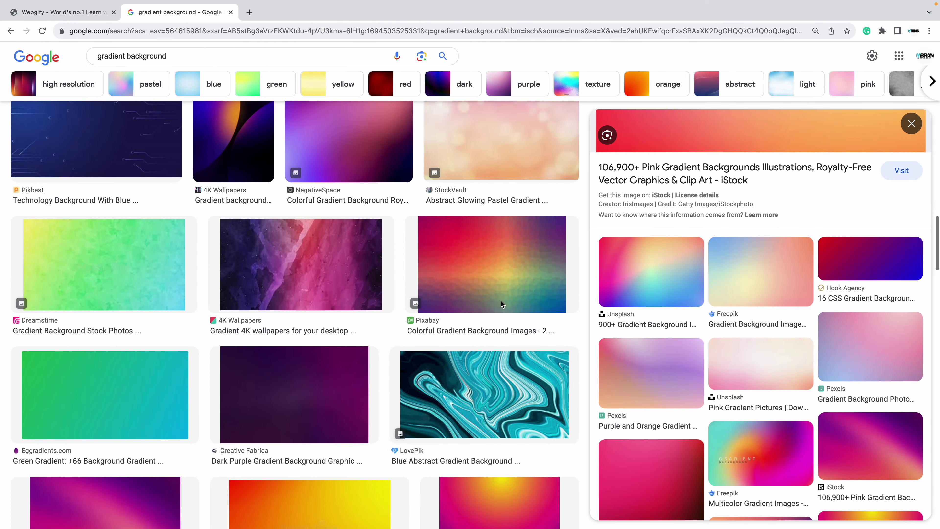
scroll(501, 303, "up", 5)
scroll(502, 305, "up", 5)
scroll(500, 300, "up", 2)
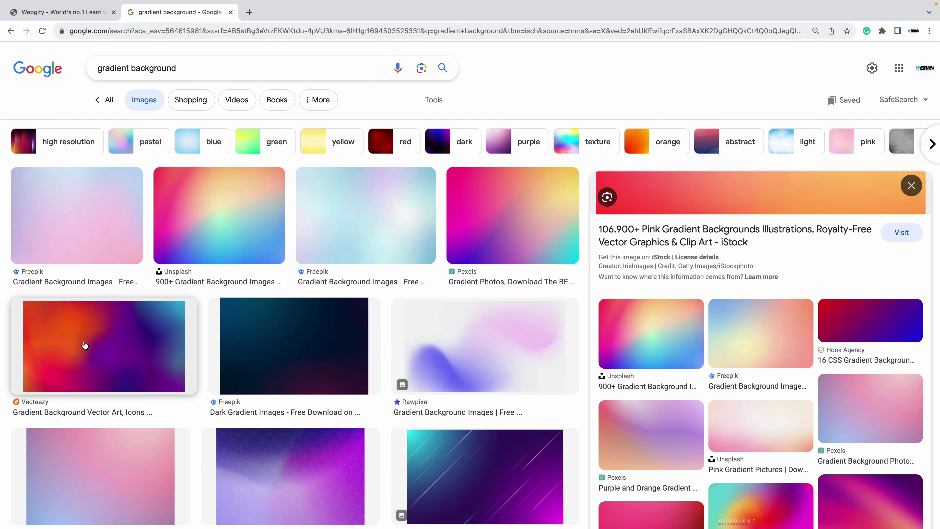
left_click(253, 187)
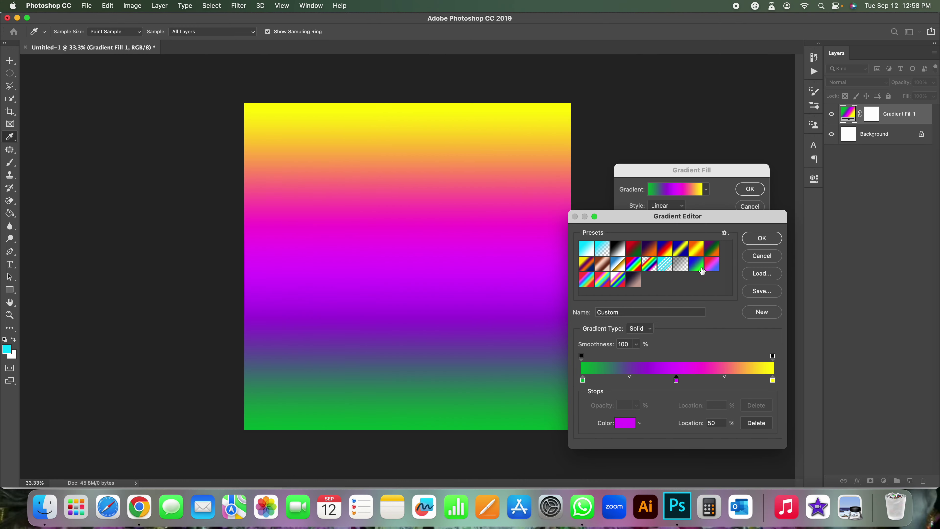
Step: Change the gradient's left green stop to cyan
left_click(583, 380)
left_click(625, 423)
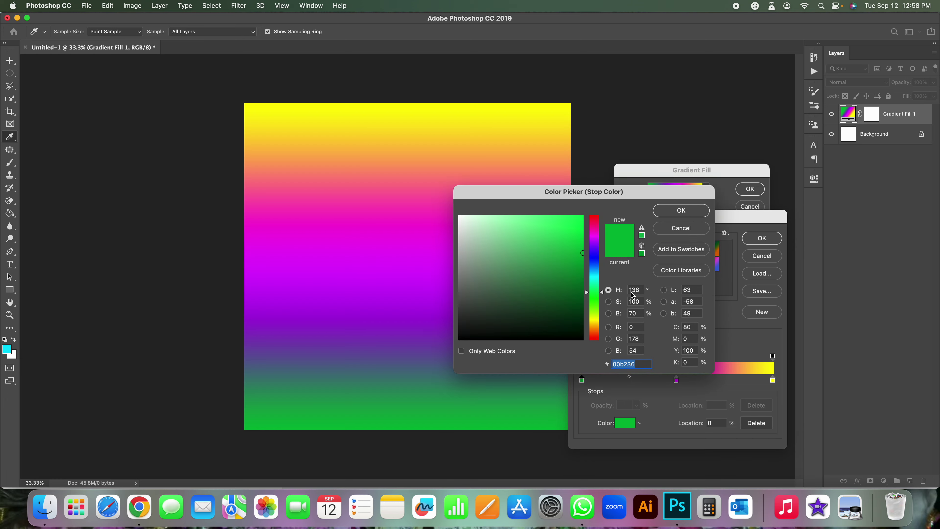
left_click(594, 279)
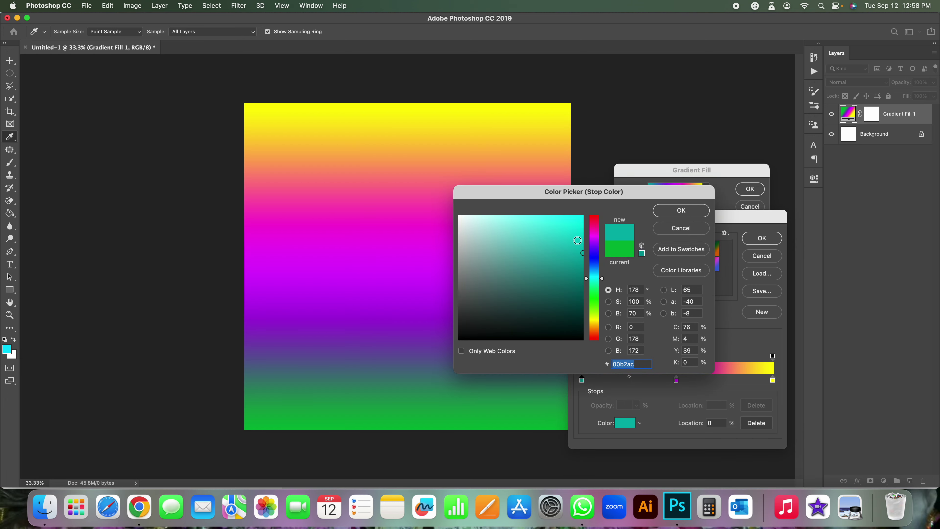
left_click(681, 210)
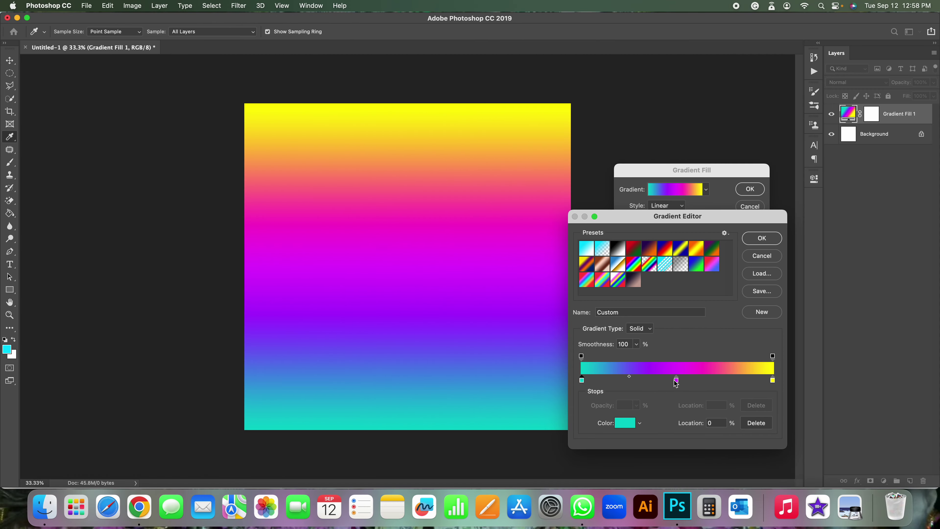
Step: Change the middle magenta stop to pale yellow
left_click(676, 381)
left_click(624, 423)
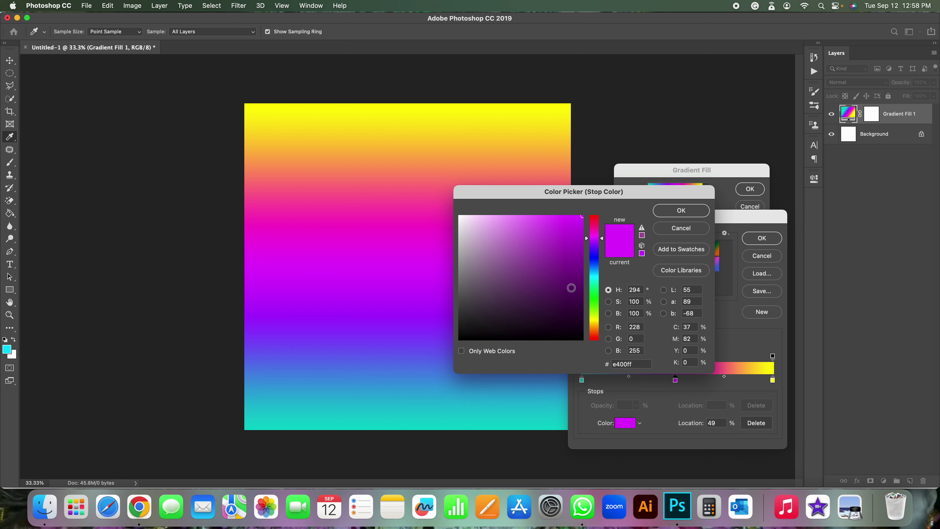
left_click(593, 323)
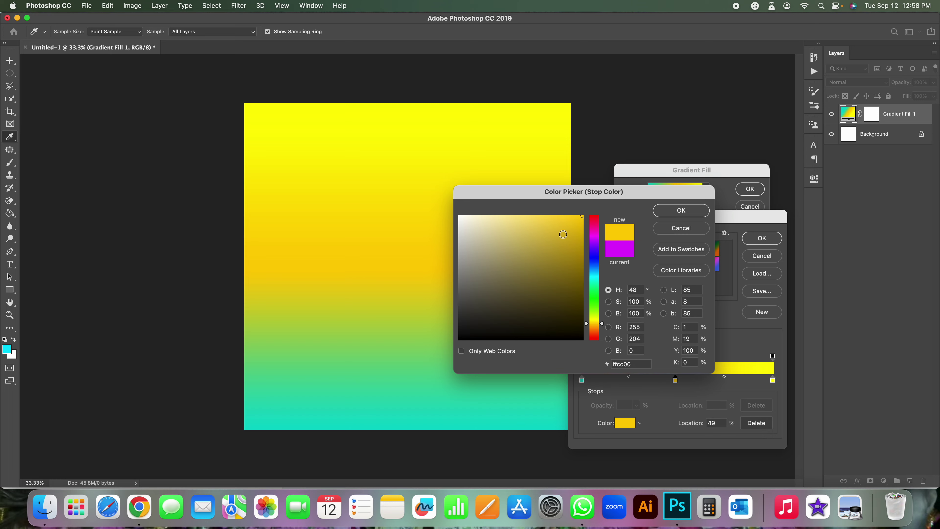
left_click(521, 233)
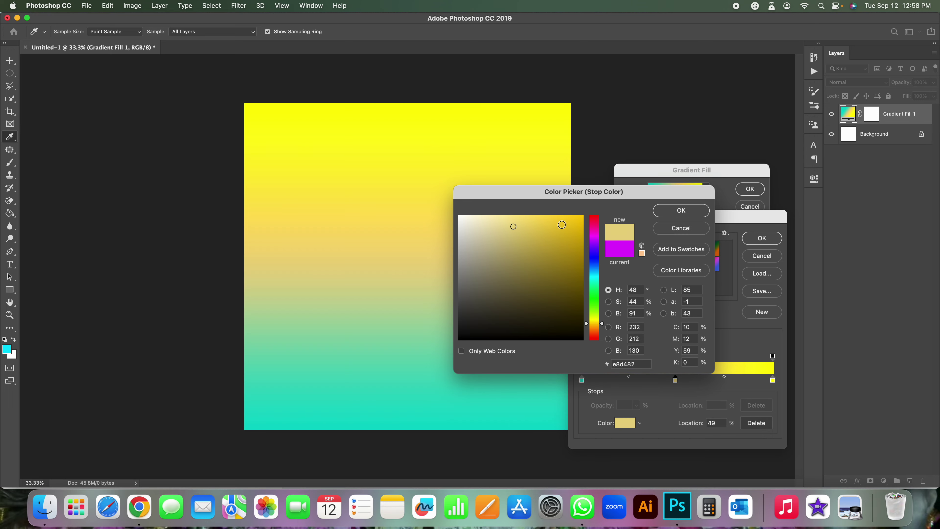
left_click(680, 210)
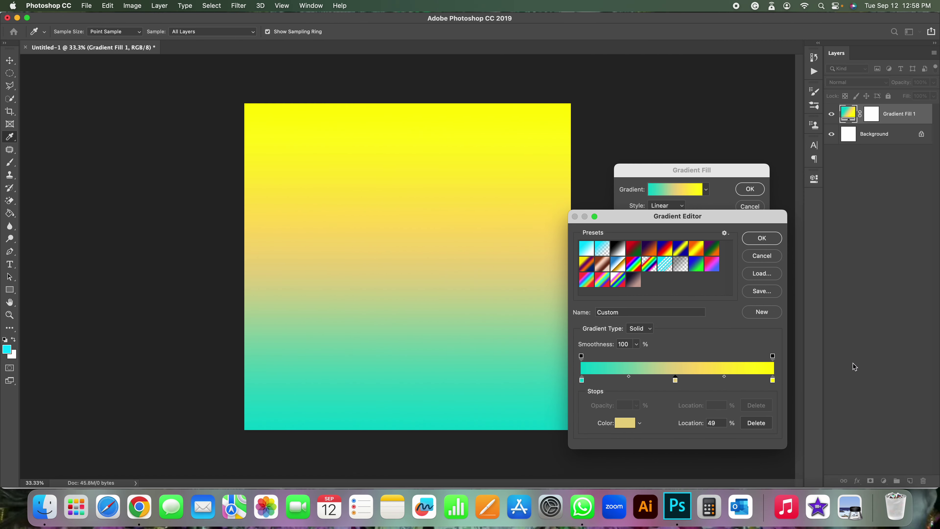
Step: Change the right yellow stop to pink and apply the teal-yellow-pink gradient fill
left_click(772, 381)
left_click(624, 426)
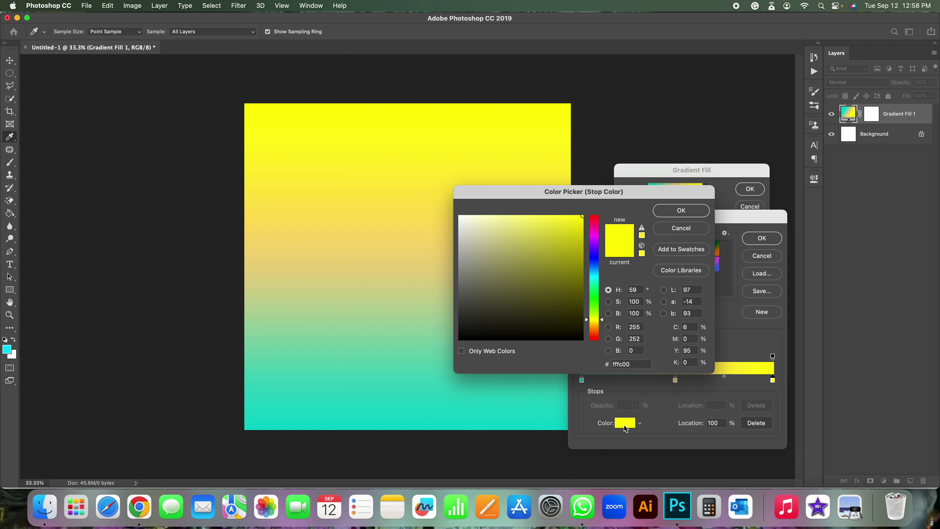
left_click(597, 223)
left_click(559, 222)
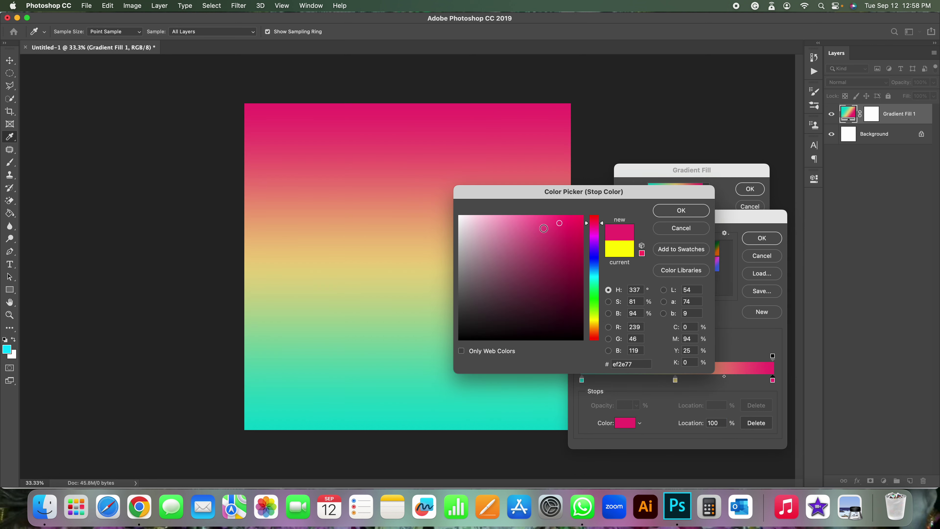
left_click_drag(559, 223, 542, 224)
left_click(681, 211)
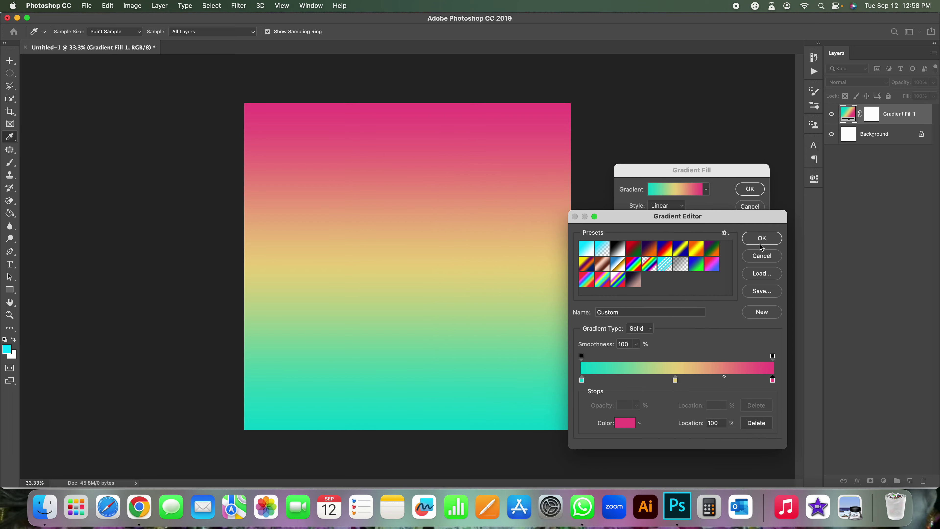
left_click(762, 240)
left_click(750, 189)
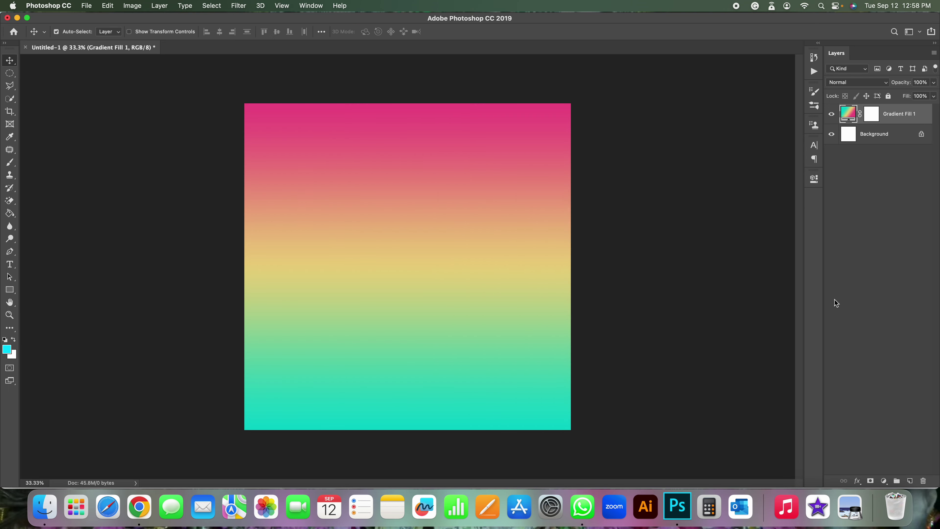
key("ctrl+Right")
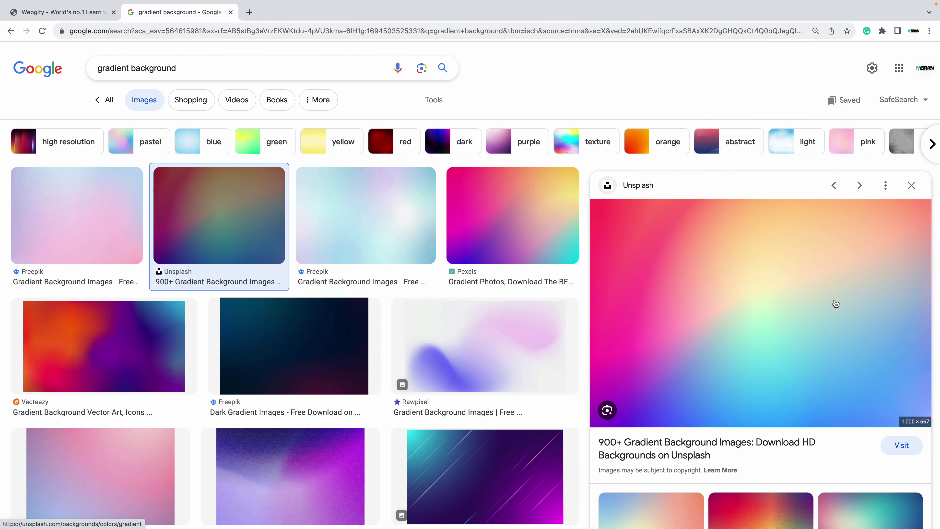
key("ctrl+Left")
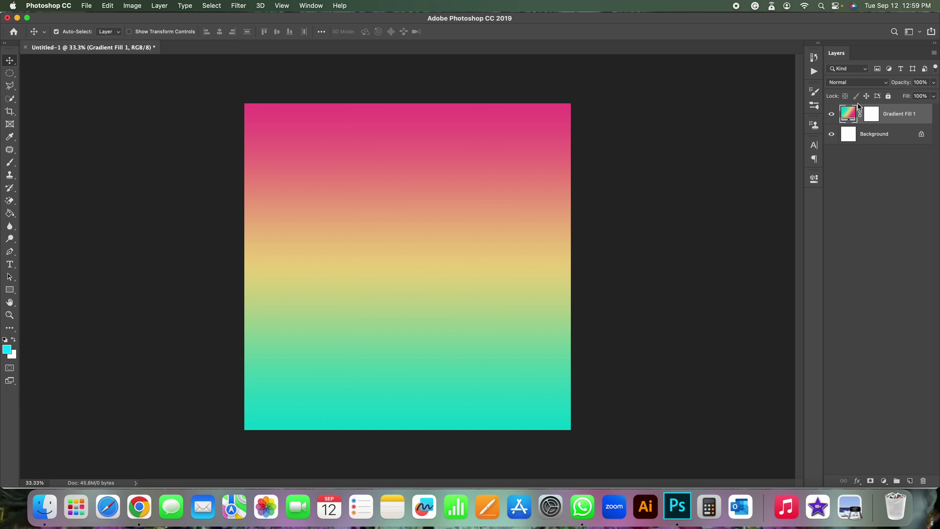
Step: Reopen the Gradient Editor, apply a multicolour rainbow preset, and select its white left stop
left_click(854, 113)
double_click(853, 113)
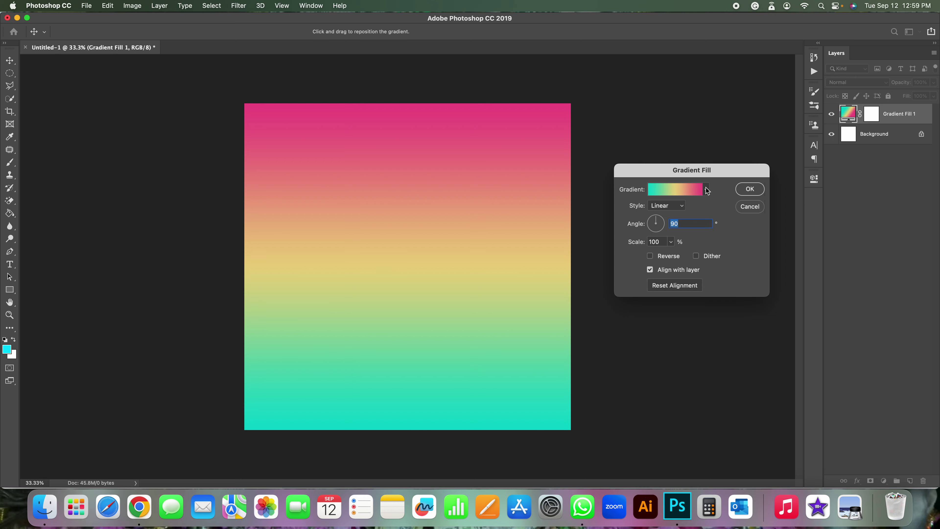
left_click(685, 194)
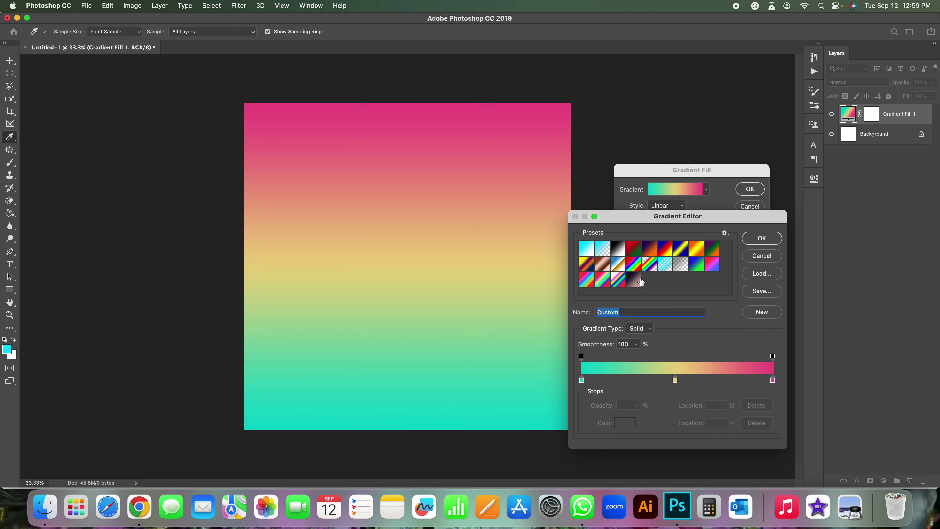
left_click(618, 282)
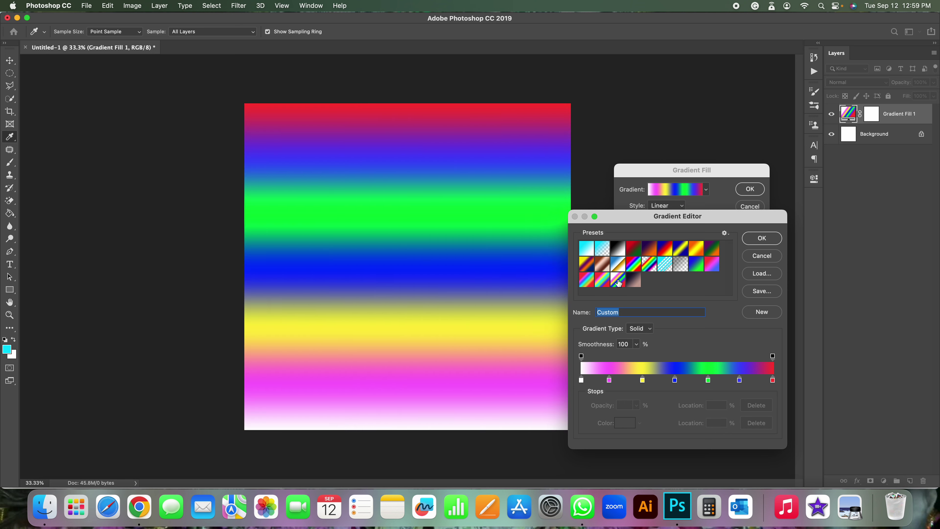
left_click(649, 265)
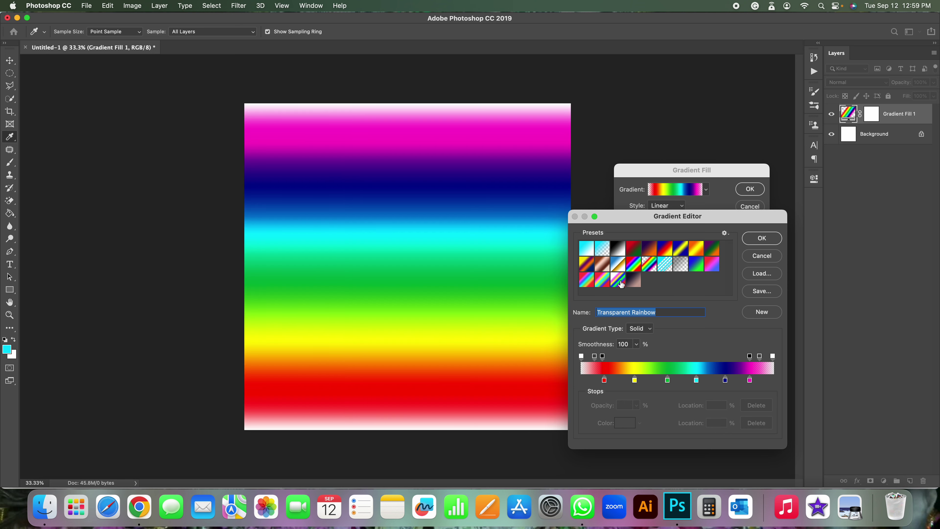
left_click(621, 282)
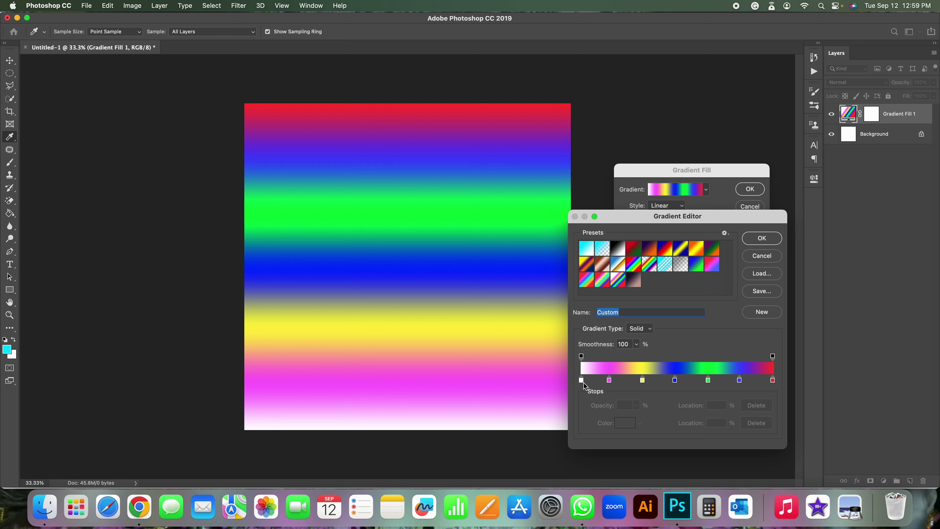
left_click(581, 380)
Step: Set the left gradient stop to red and check the Vecteezy reference image
left_click(625, 423)
left_click(538, 251)
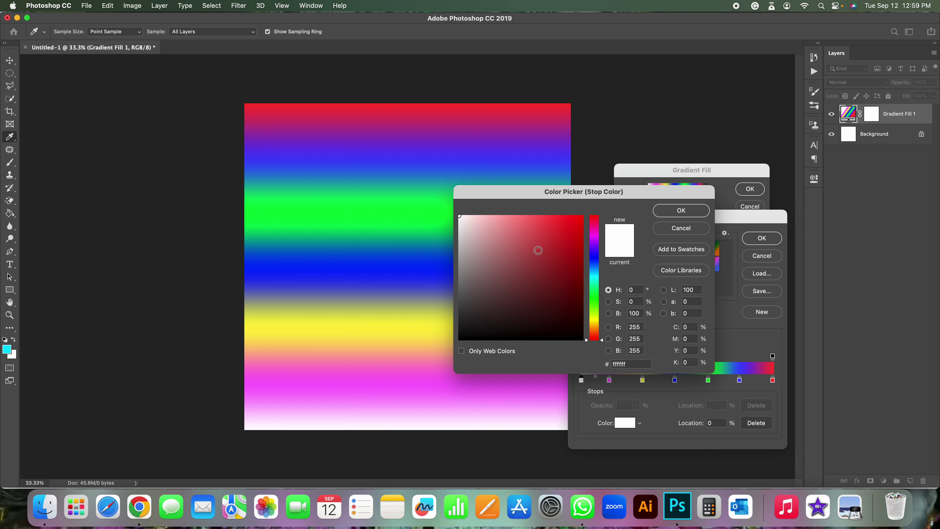
left_click(695, 211)
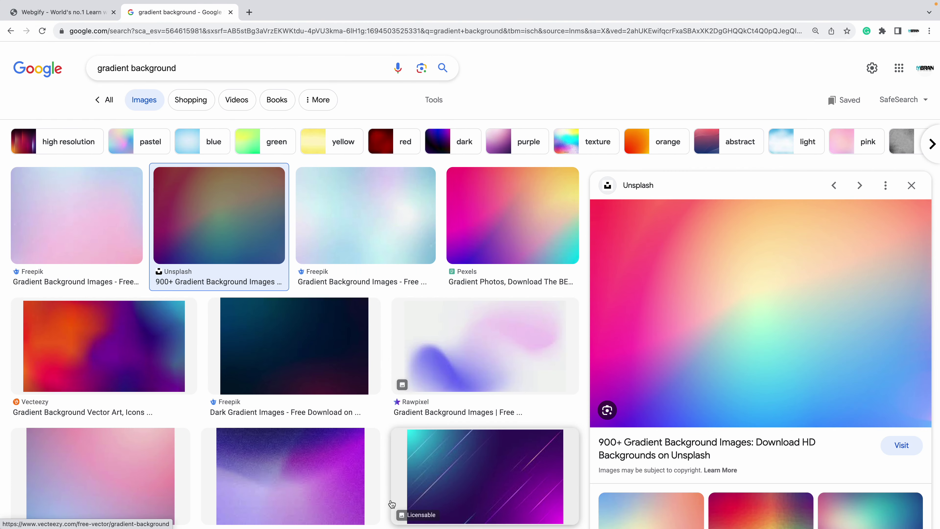
left_click(129, 362)
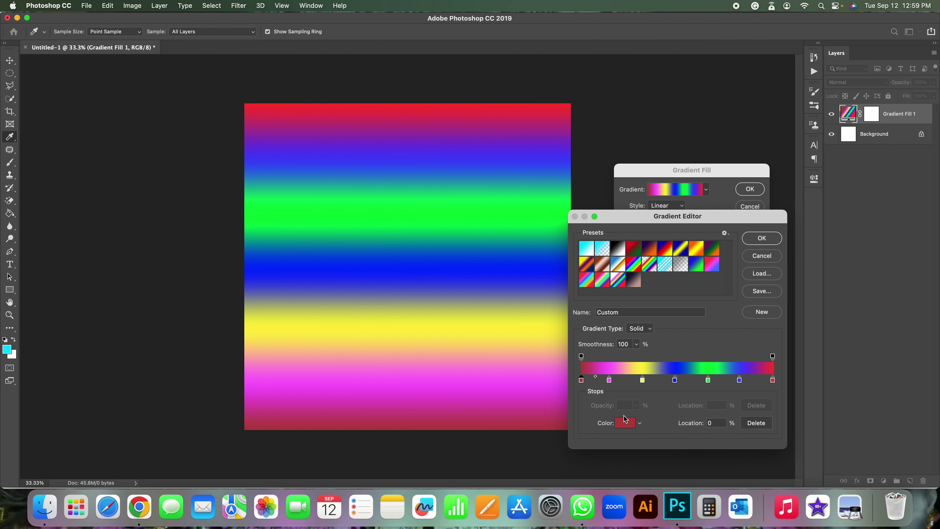
Step: Change the left stop colour to bright orange ff6c00 and return to Photoshop
left_click(625, 422)
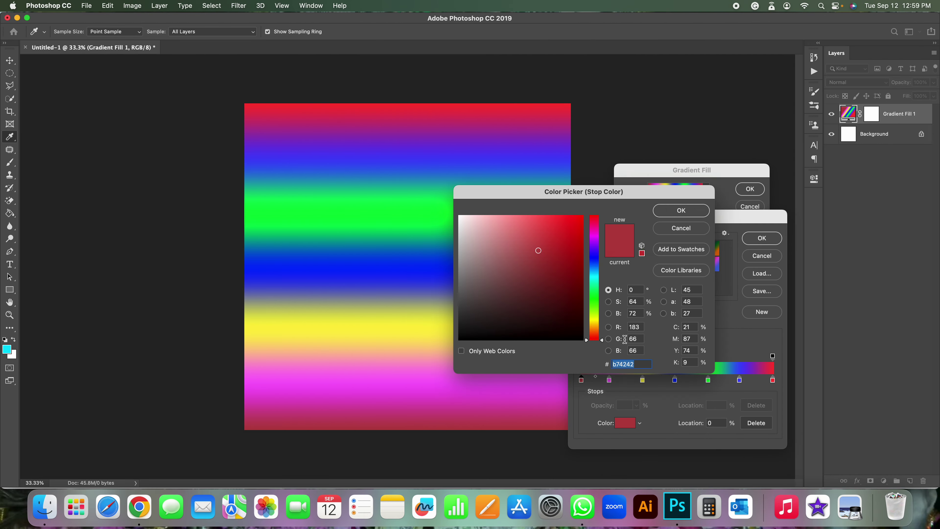
left_click(595, 334)
left_click_drag(596, 335, 596, 331)
left_click(583, 216)
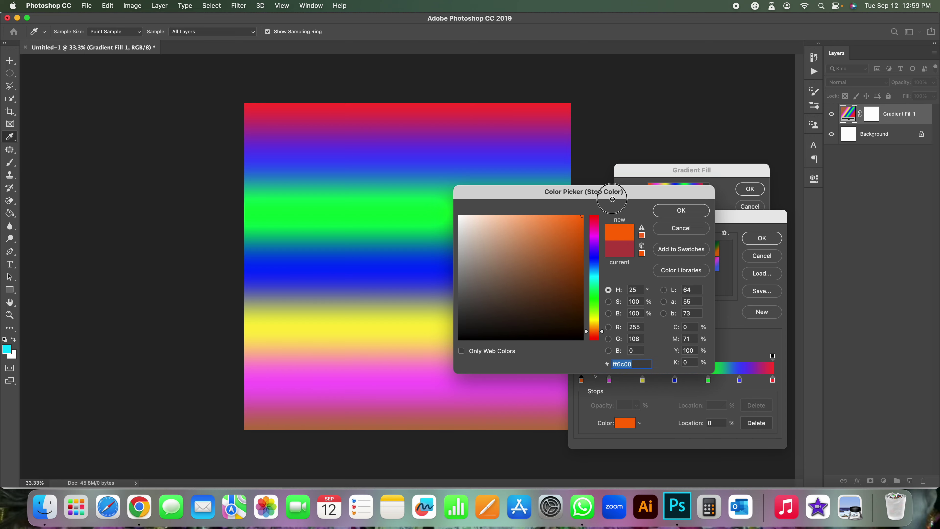
left_click(674, 211)
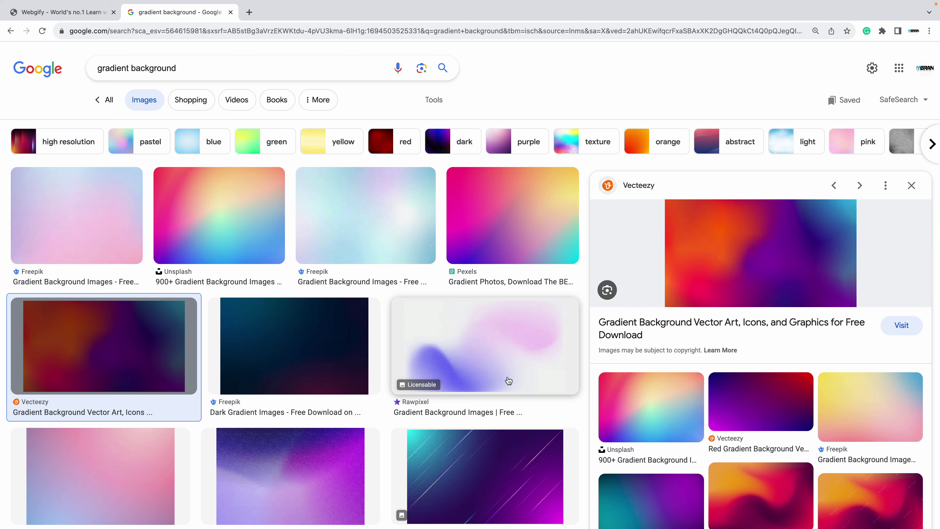
key("ctrl+Left")
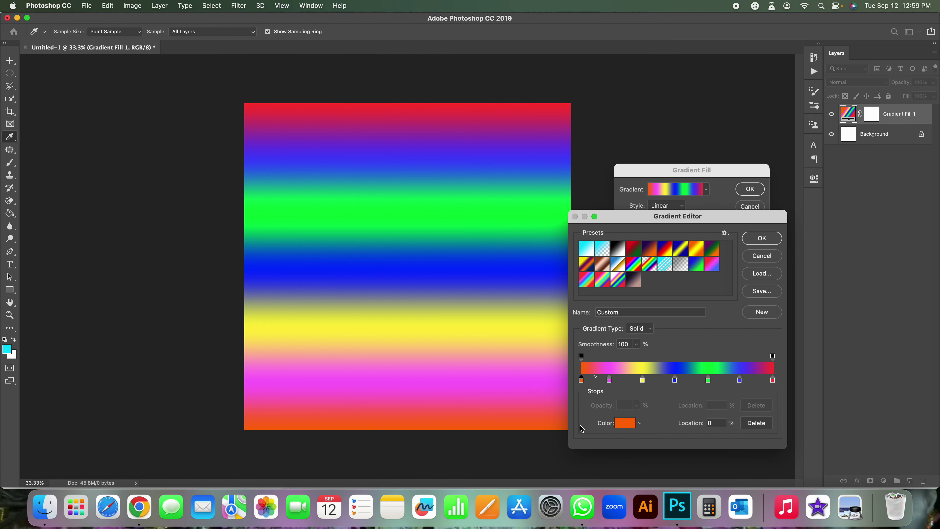
Step: Accept the edited gradient and try the Radial, Angle and Reflected gradient styles
left_click(767, 240)
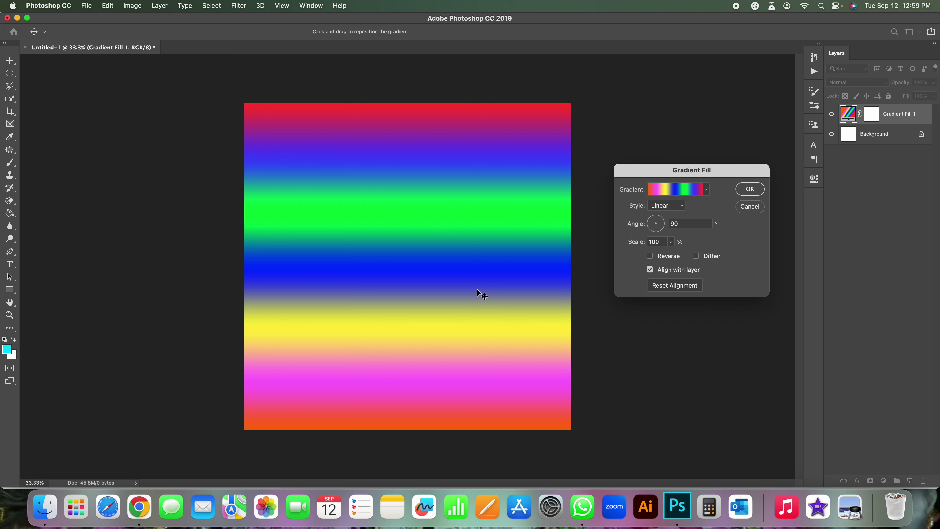
left_click(666, 209)
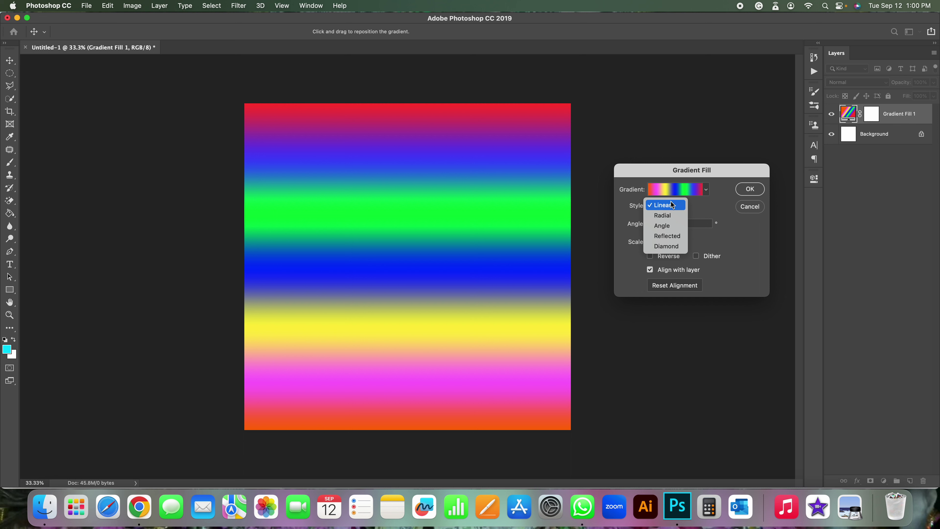
left_click(667, 216)
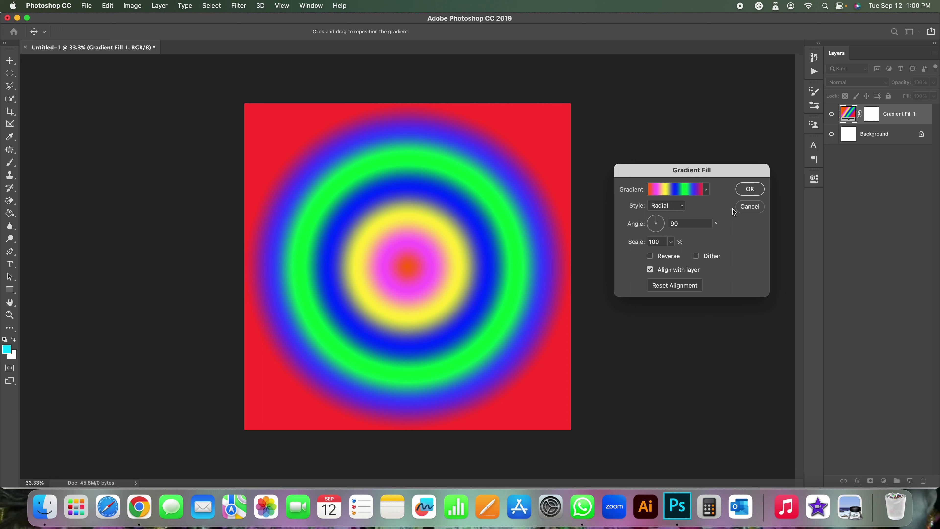
left_click(669, 210)
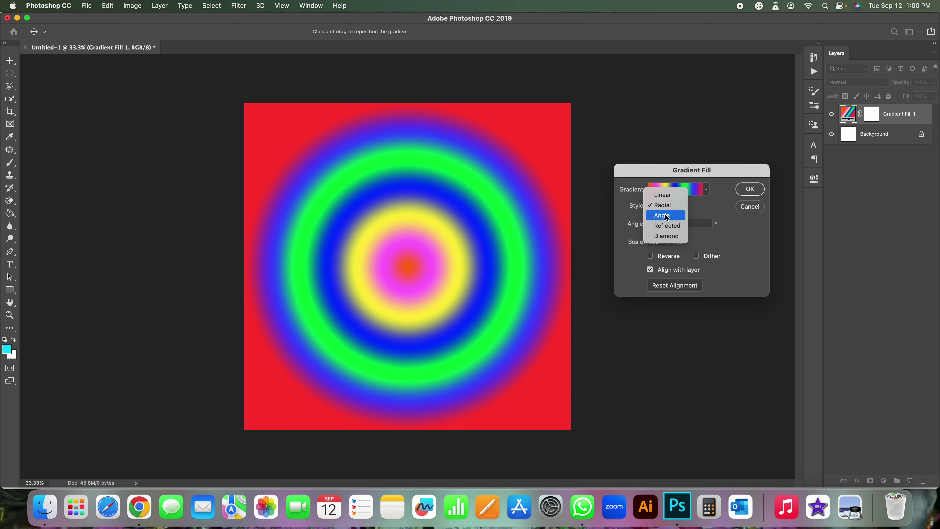
left_click(666, 216)
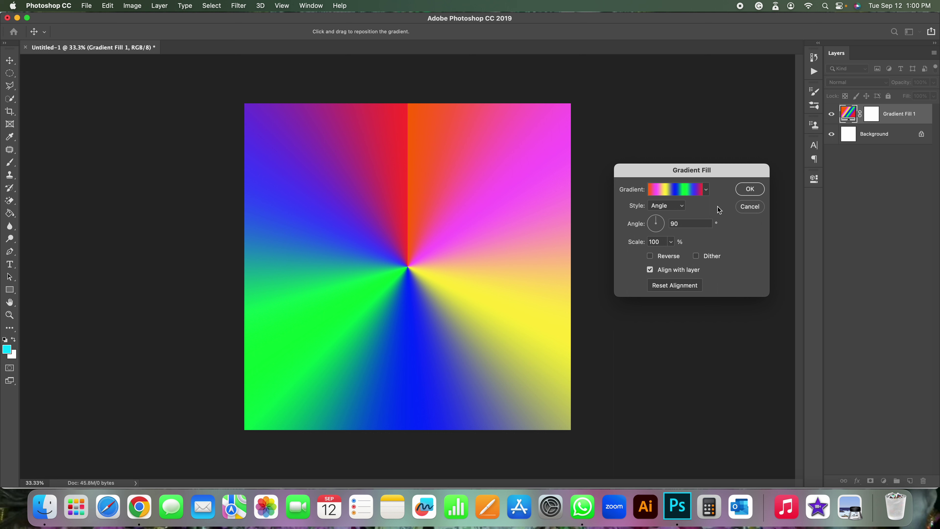
left_click(668, 206)
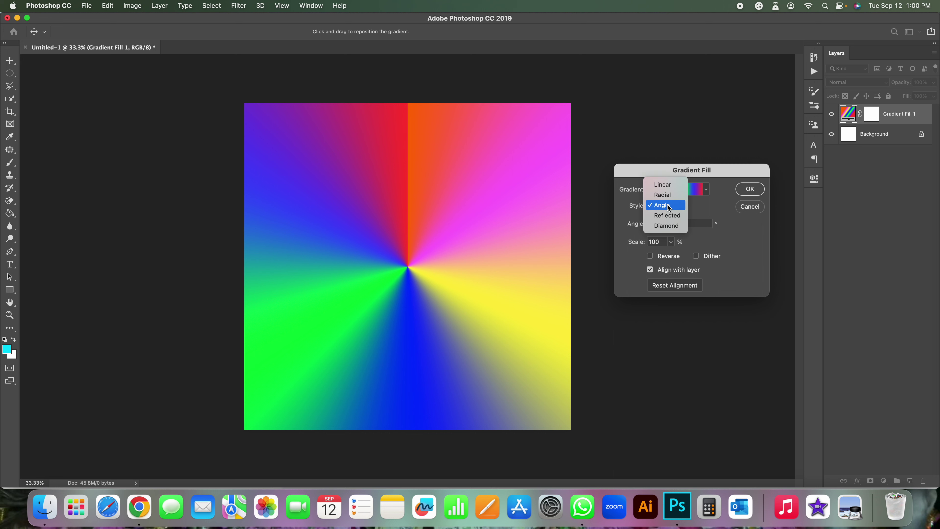
left_click(665, 216)
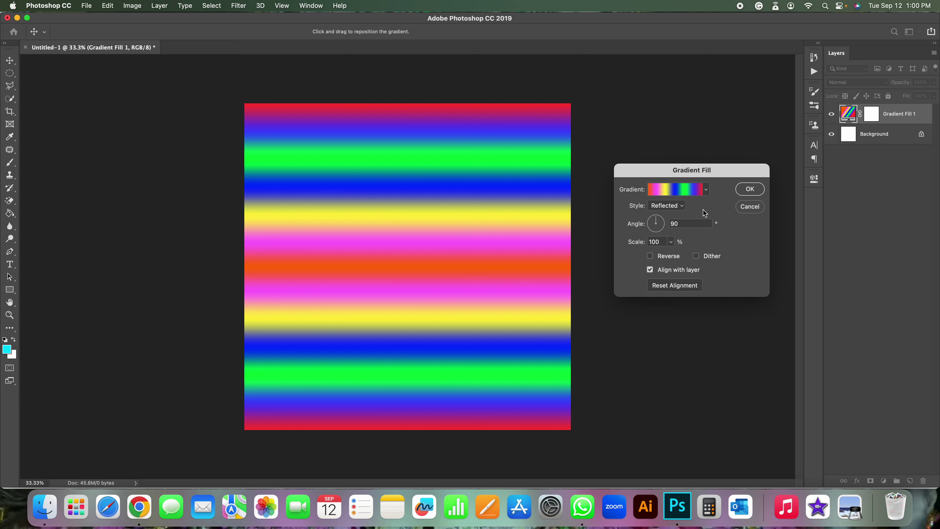
Step: Cycle through Linear and Reflected again, settling on the Diamond gradient style
left_click(666, 206)
left_click(659, 174)
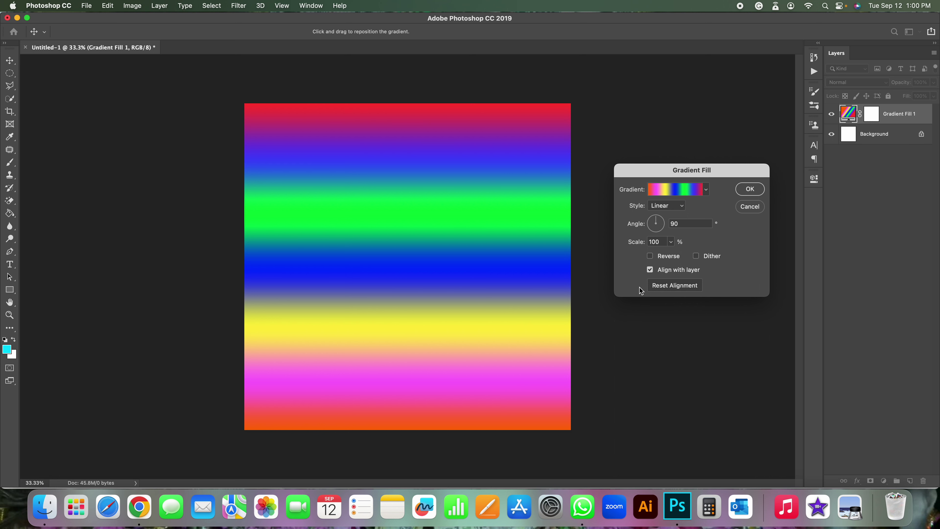
left_click(672, 205)
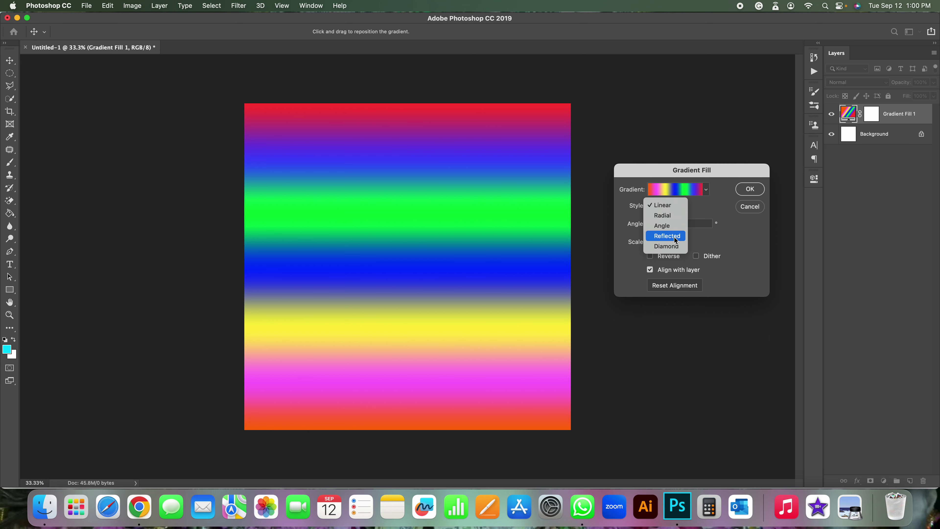
left_click(672, 238)
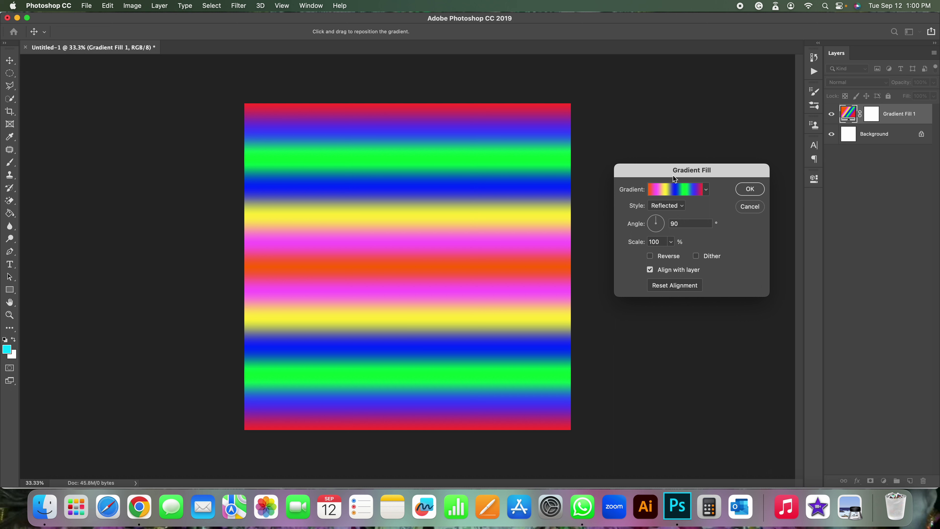
left_click(668, 207)
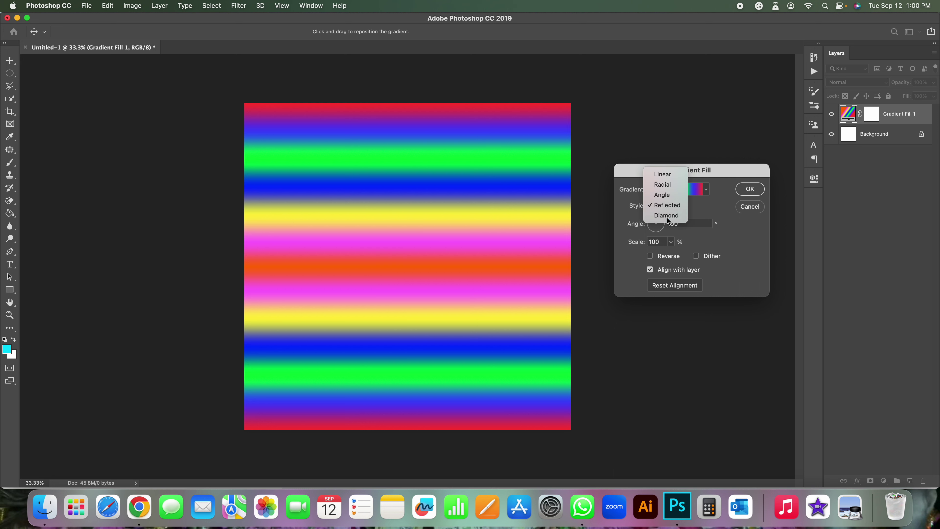
left_click(667, 215)
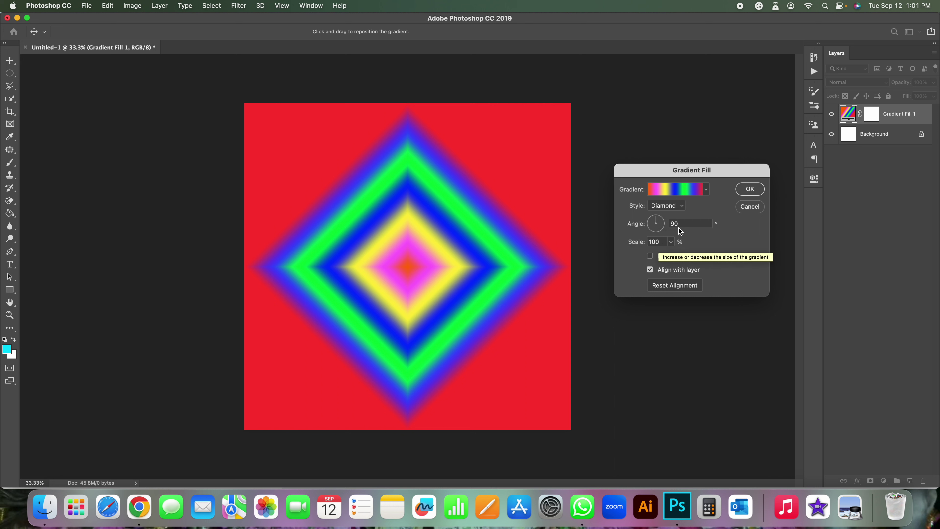
Step: Rotate the diamond gradient and experiment with its scale, resetting it to 100%
left_click(663, 223)
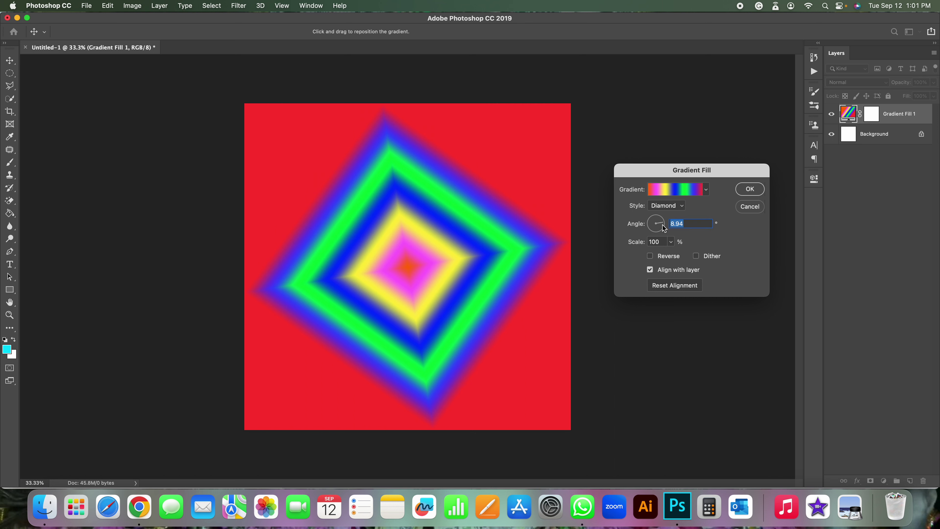
left_click_drag(663, 226, 651, 231)
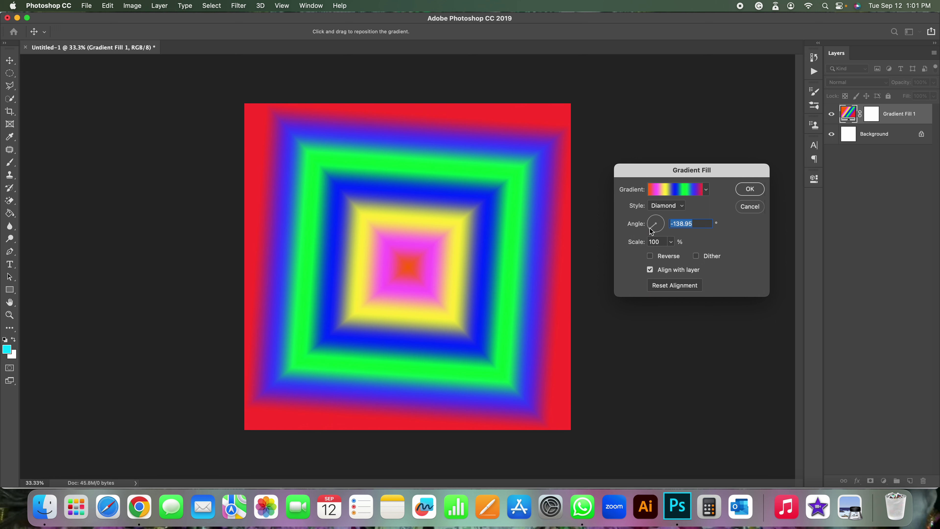
left_click(670, 243)
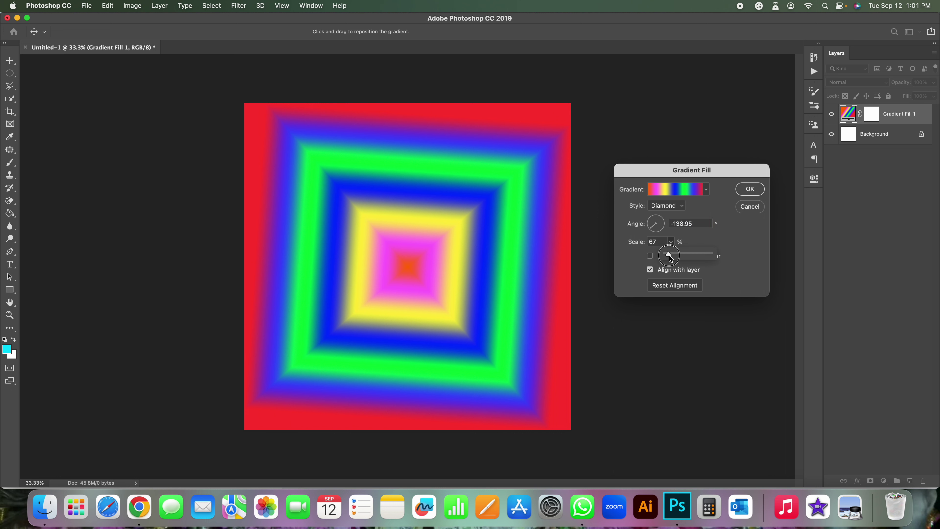
left_click_drag(671, 258, 670, 258)
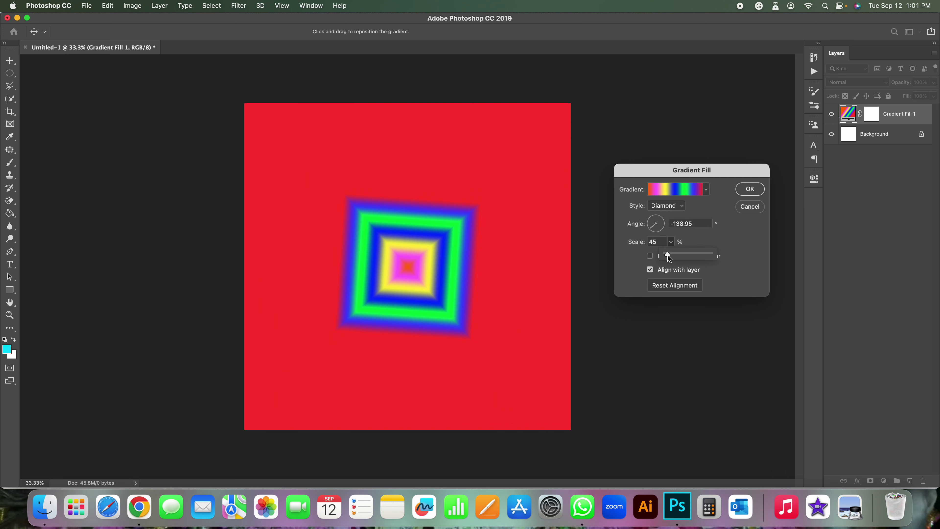
left_click_drag(669, 258, 674, 258)
left_click(672, 256)
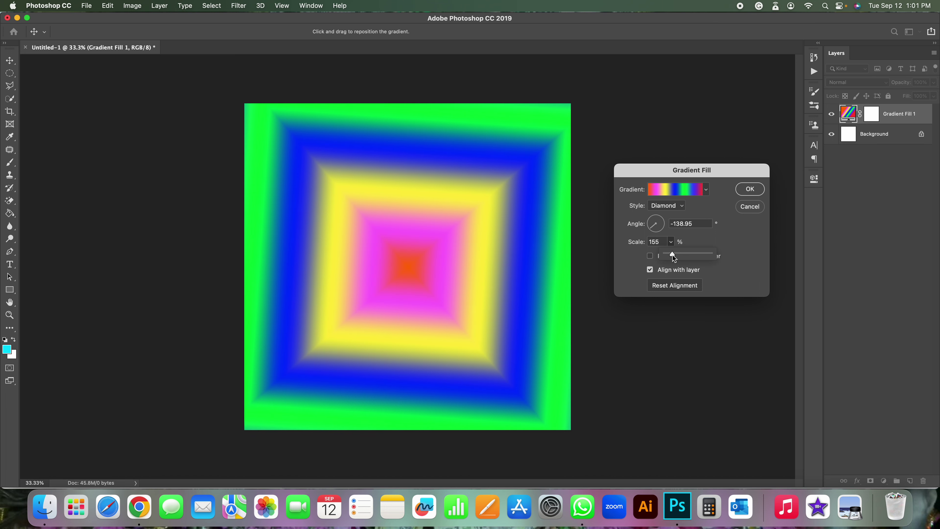
left_click_drag(673, 258, 668, 255)
left_click(619, 245)
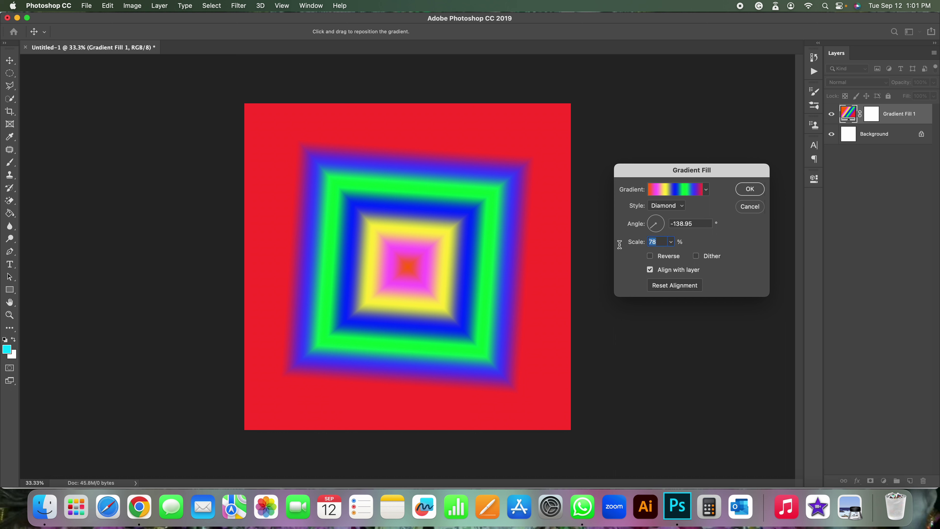
type("100")
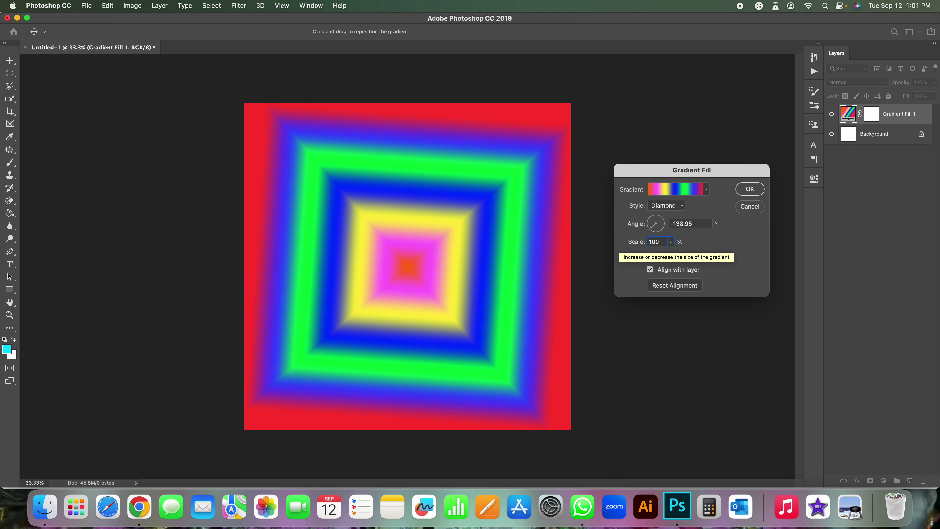
Step: Set the diamond gradient's angle to 101.25° and its scale to 188%
left_click(670, 241)
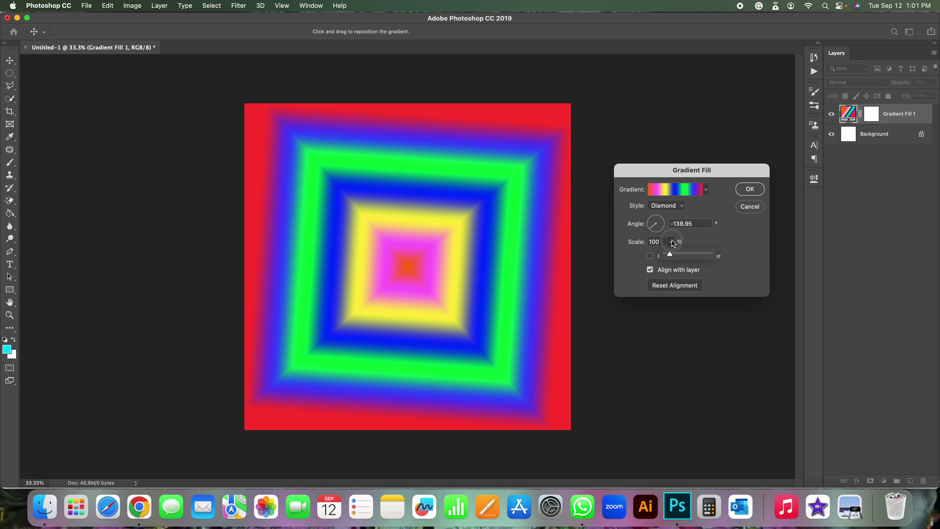
left_click_drag(671, 255, 672, 255)
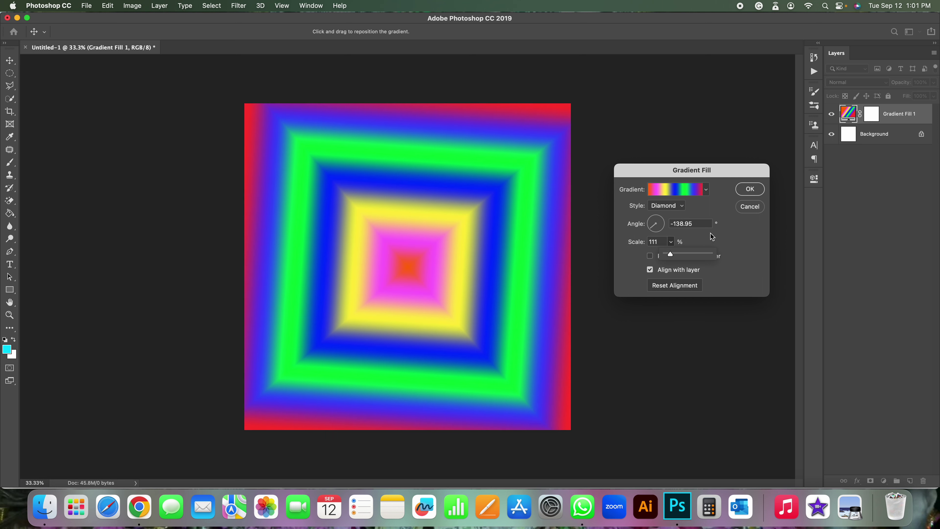
left_click(712, 237)
left_click(654, 223)
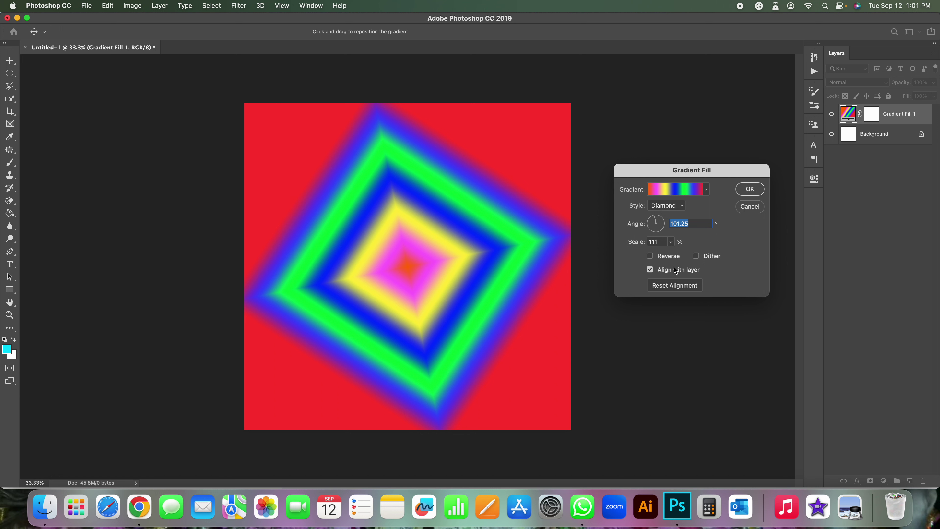
left_click(670, 242)
left_click_drag(672, 256, 675, 256)
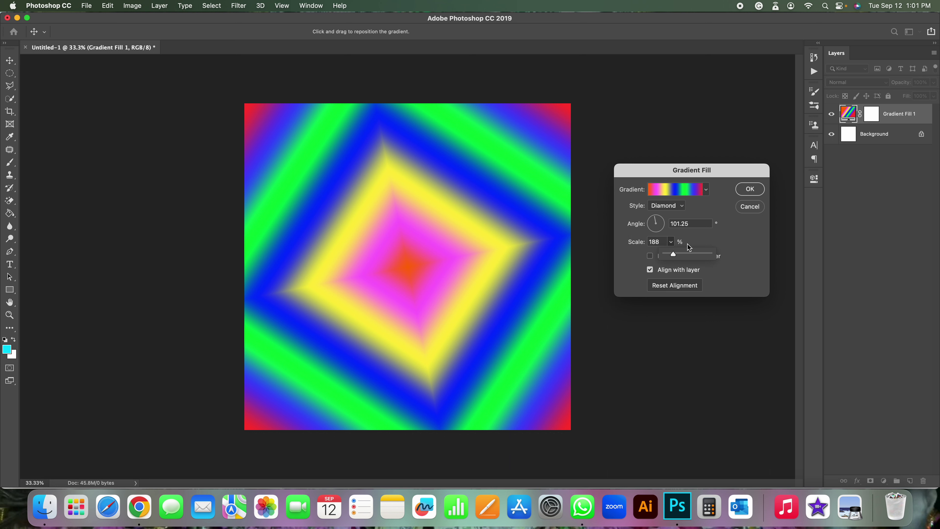
Step: Switch to Reflected style at 40.35°, trying a stretched 418% scale and repositioning
left_click(674, 207)
left_click(668, 196)
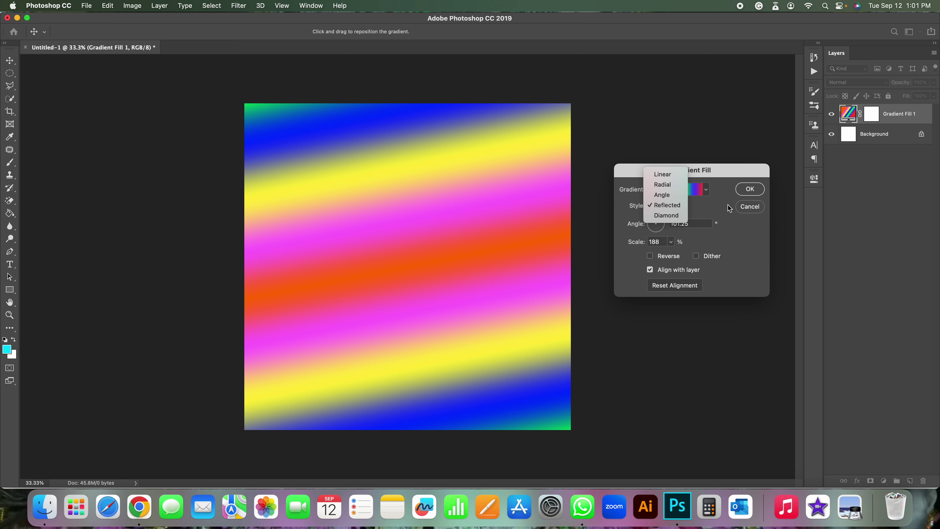
left_click(666, 204)
left_click(661, 219)
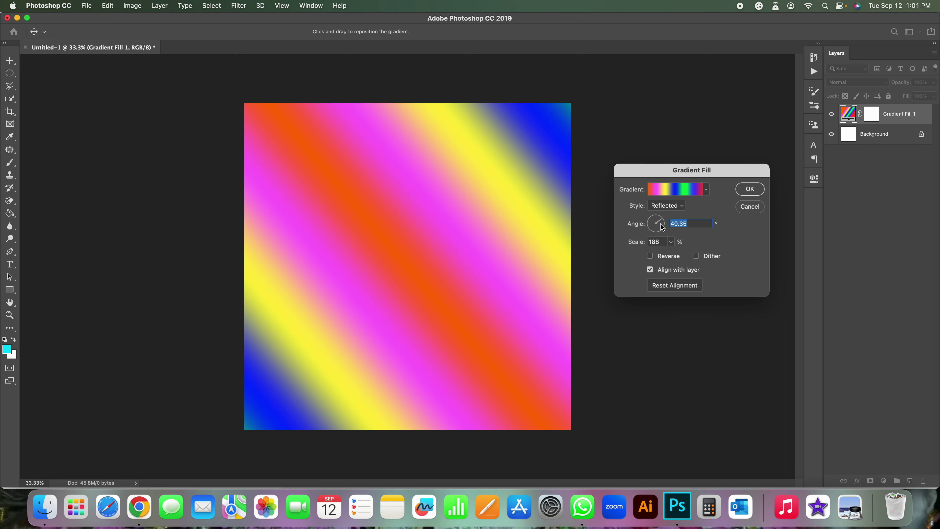
left_click(670, 241)
left_click_drag(670, 254, 664, 255)
left_click(682, 256)
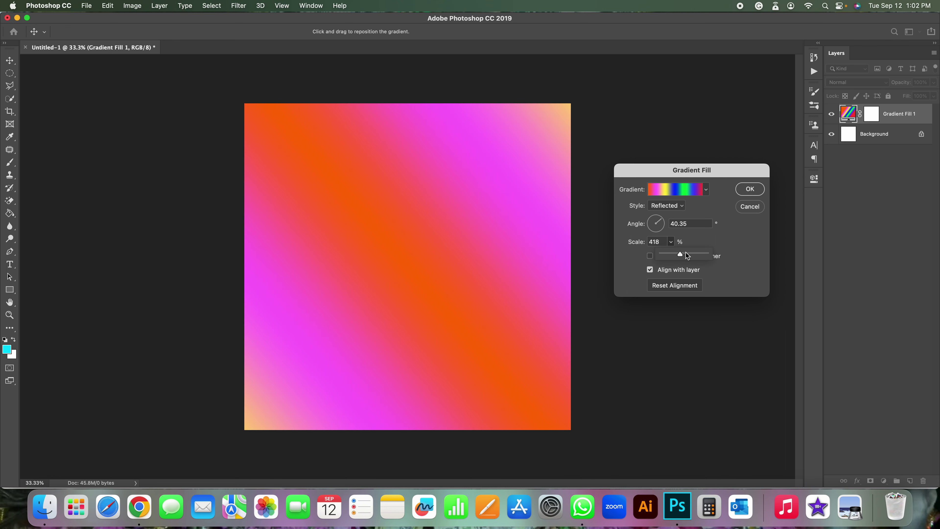
left_click_drag(530, 261, 426, 332)
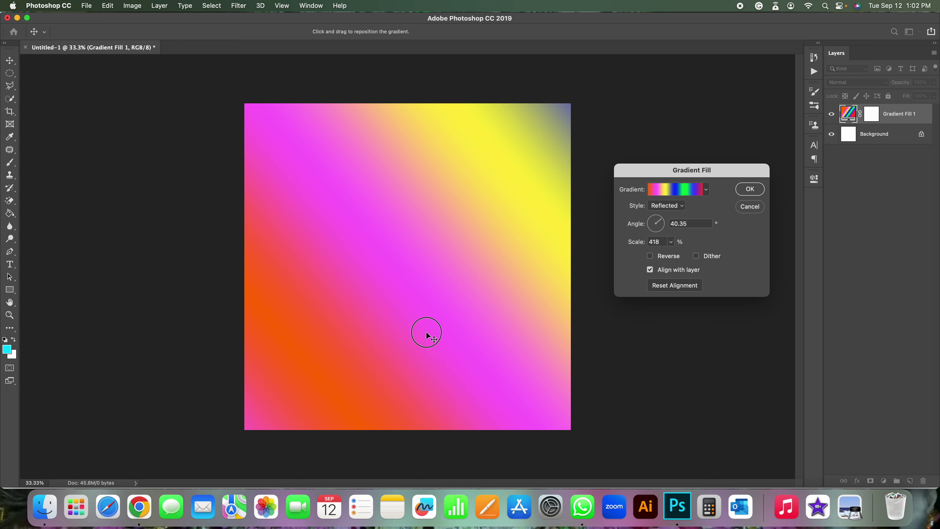
left_click_drag(510, 130, 382, 298)
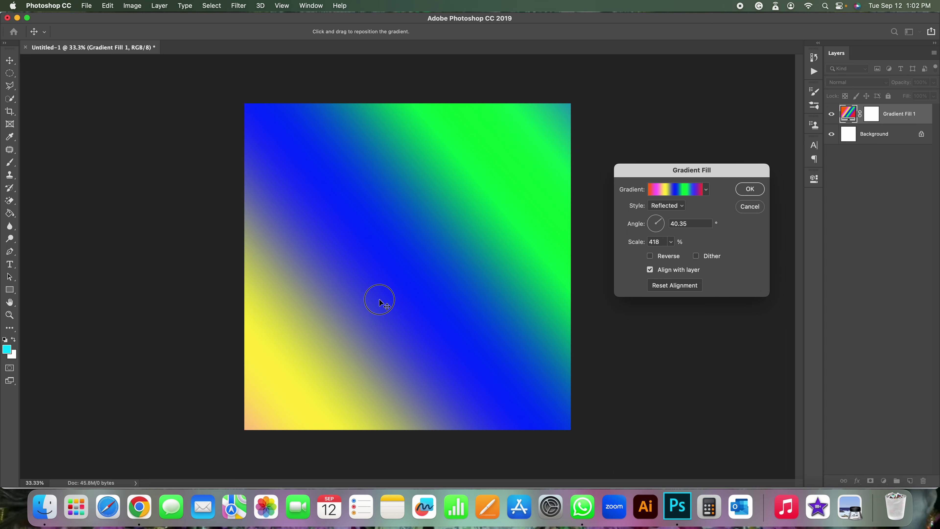
Step: Reduce the scale to 232%, place blue and green at upper right, and apply
left_click(671, 241)
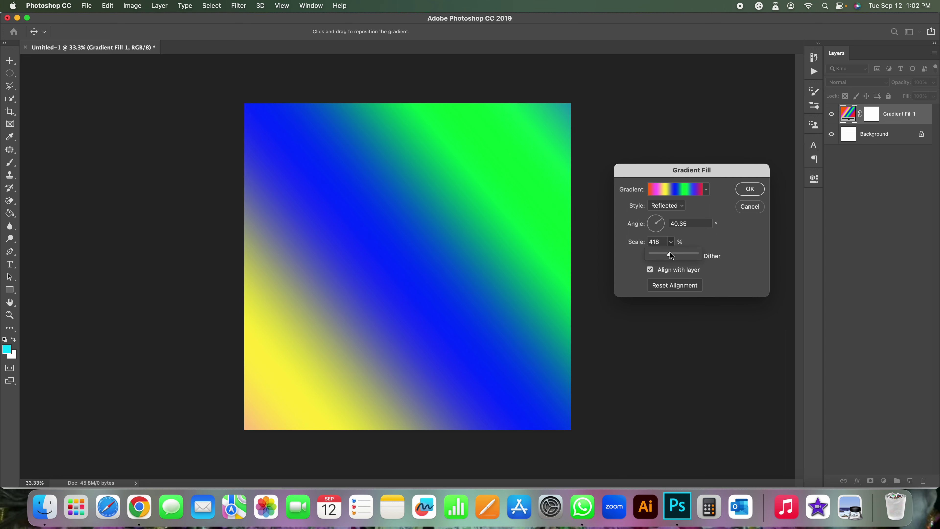
left_click_drag(670, 252, 656, 252)
mouse_move(589, 258)
left_mouse_down()
mouse_move(495, 225)
mouse_move(420, 280)
mouse_move(447, 276)
mouse_move(486, 225)
left_mouse_up()
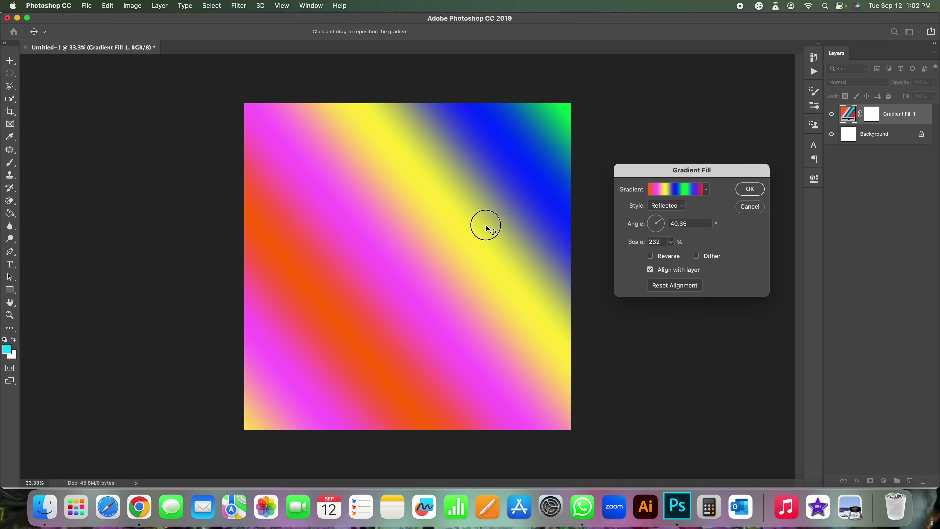
left_click_drag(424, 294, 461, 262)
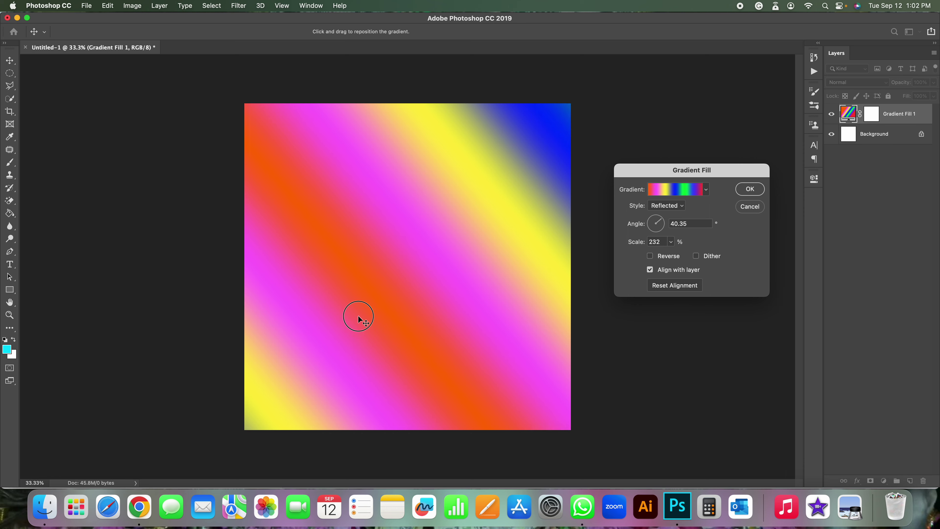
left_click_drag(461, 260, 422, 283)
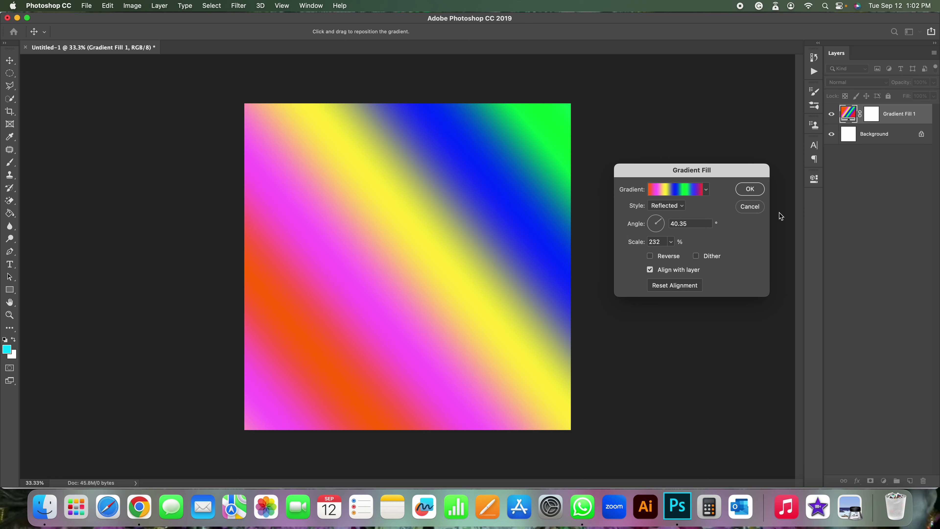
key("Return")
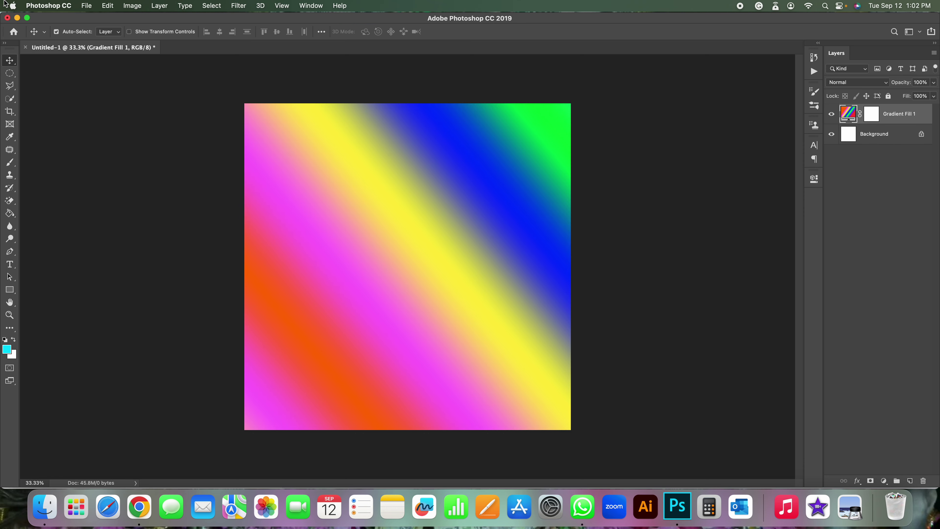
Step: Save a PNG copy of the image as 251.png with default PNG options
left_click(84, 7)
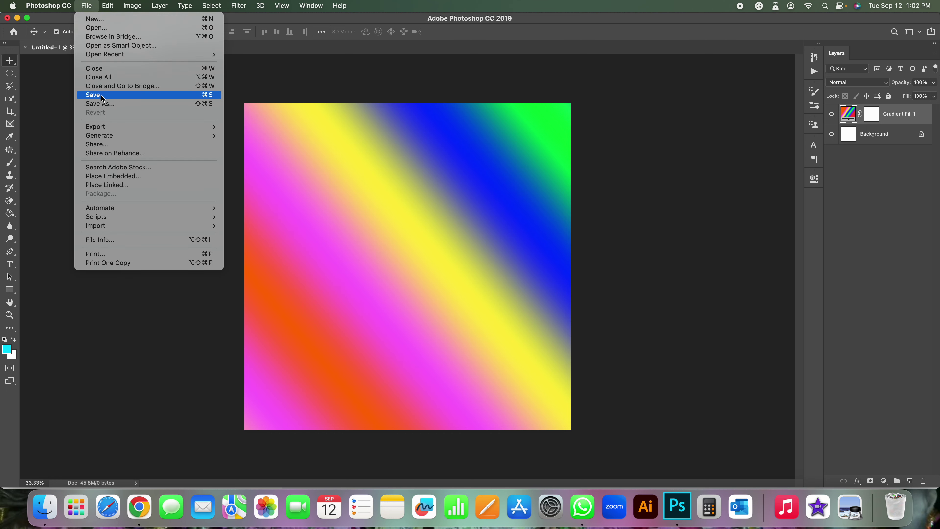
left_click(93, 94)
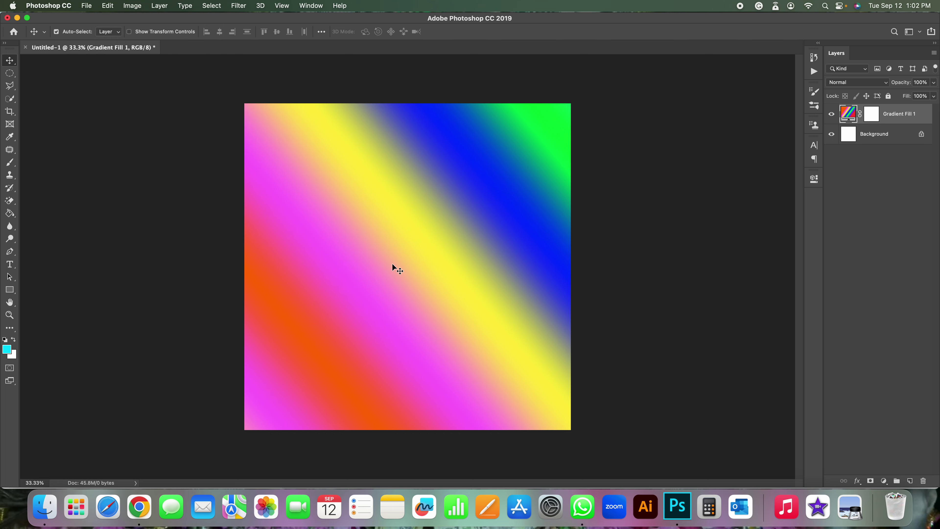
left_click(86, 7)
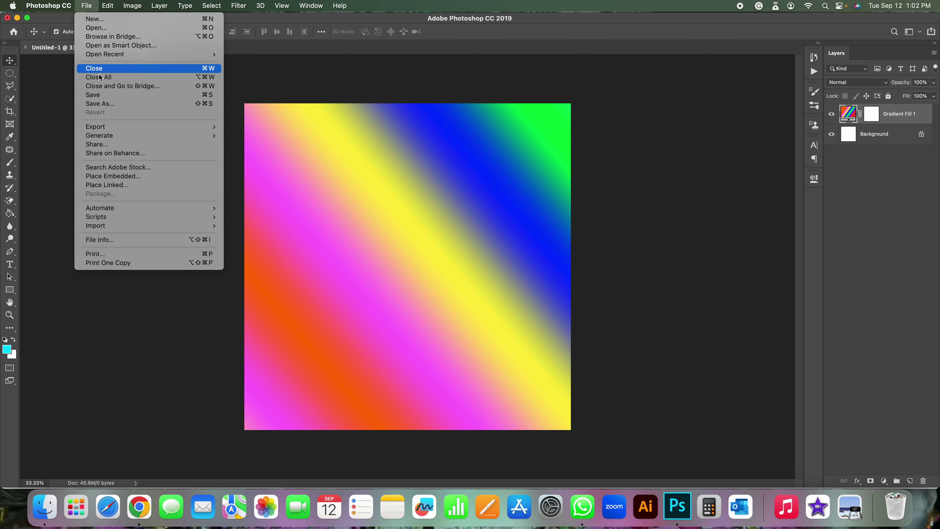
left_click(100, 103)
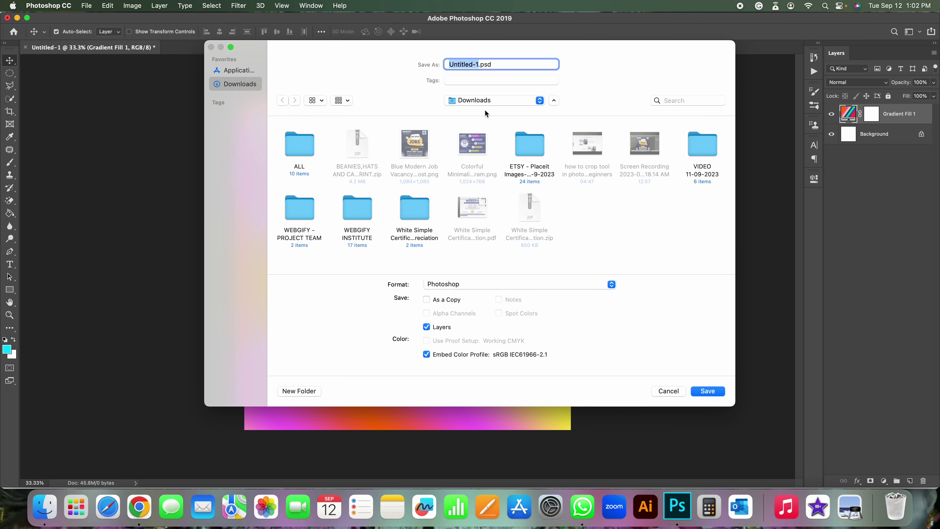
left_click(467, 284)
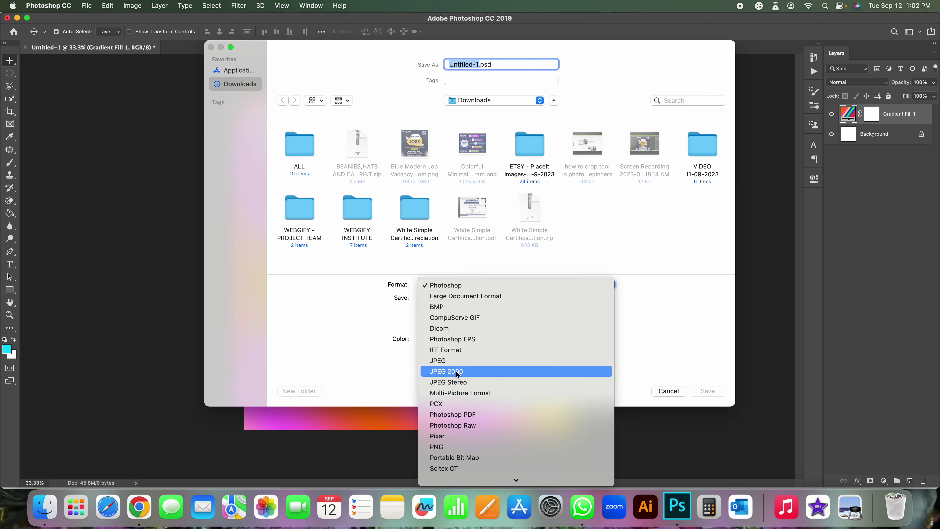
left_click(441, 447)
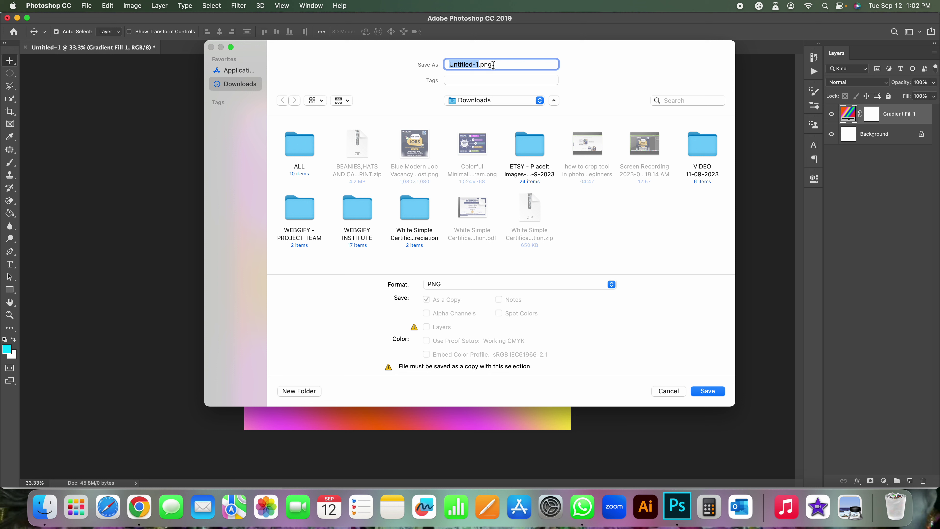
type("251")
left_click(708, 391)
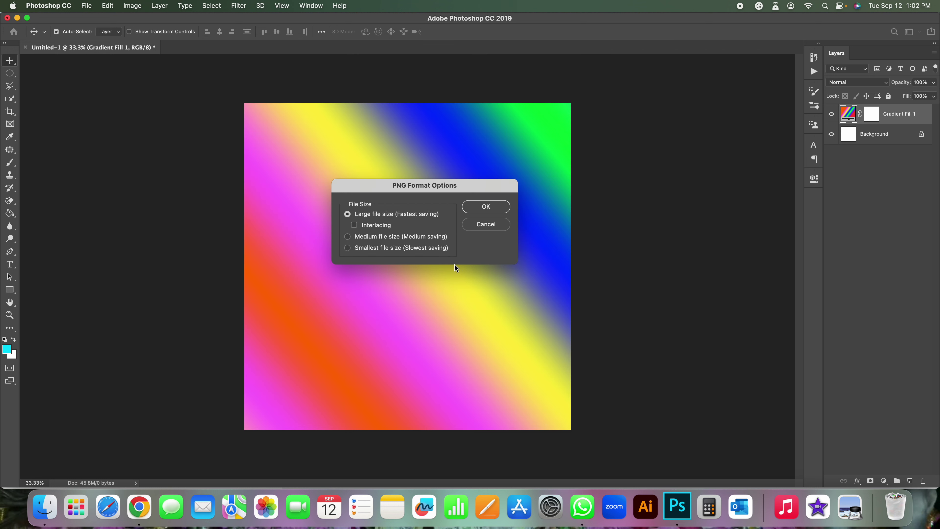
left_click(493, 207)
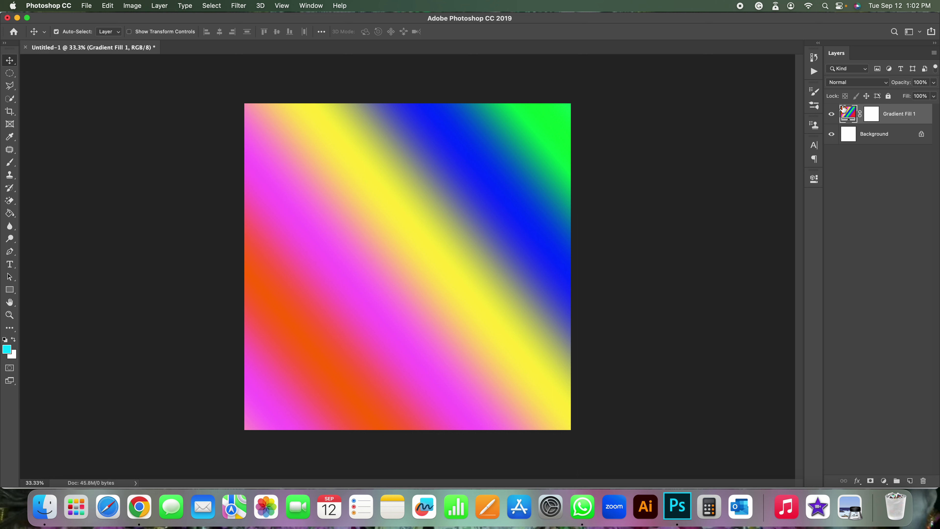
Step: Reopen the gradient fill, apply the Blue, Yellow, Blue preset and set scale to 122%
double_click(848, 113)
left_click(672, 192)
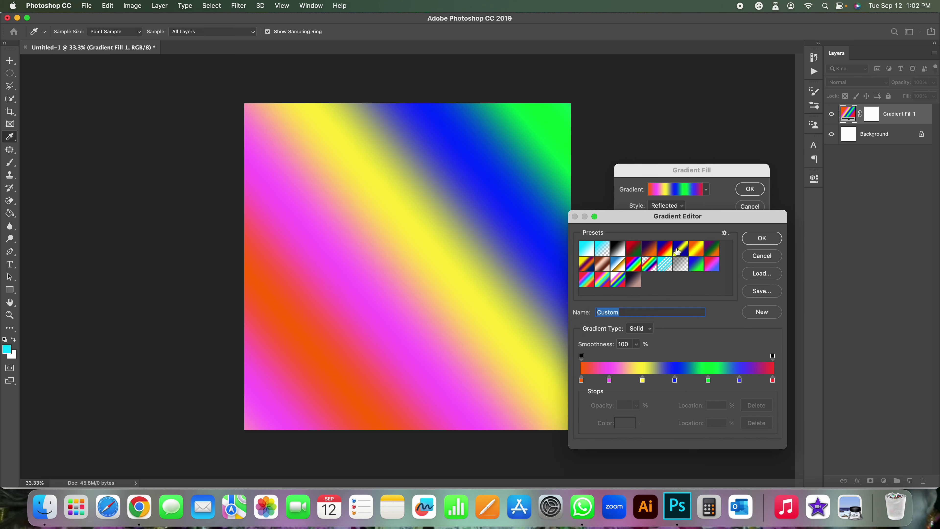
left_click(678, 249)
left_click(745, 241)
left_click_drag(414, 221, 438, 229)
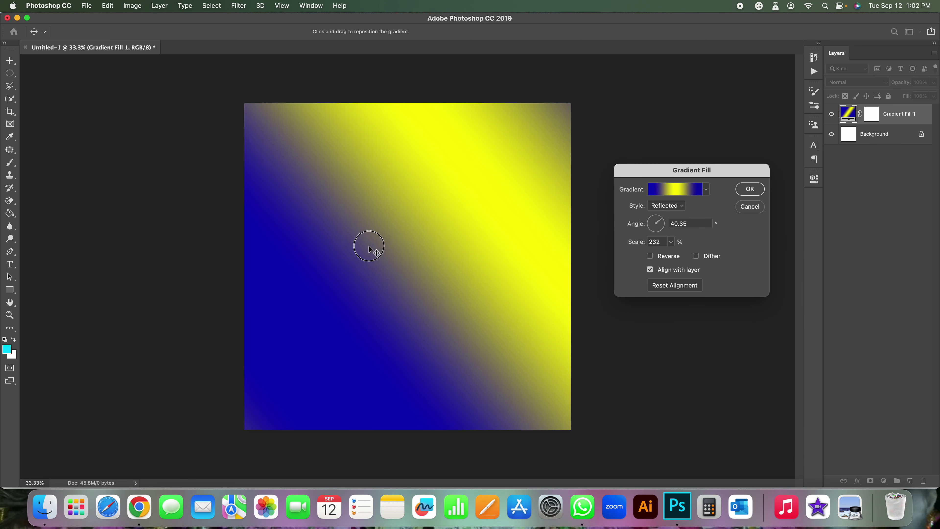
left_click(670, 241)
left_click_drag(671, 253, 665, 256)
Step: Switch to Radial style, centre the ring, rotate to -11.36°, and apply the fill
left_click(666, 205)
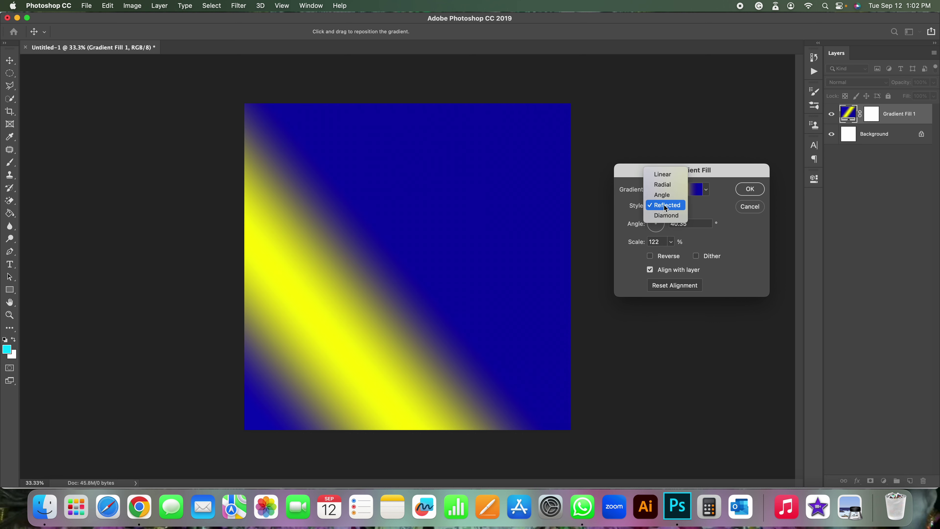
left_click(699, 241)
left_click(666, 205)
key("Return")
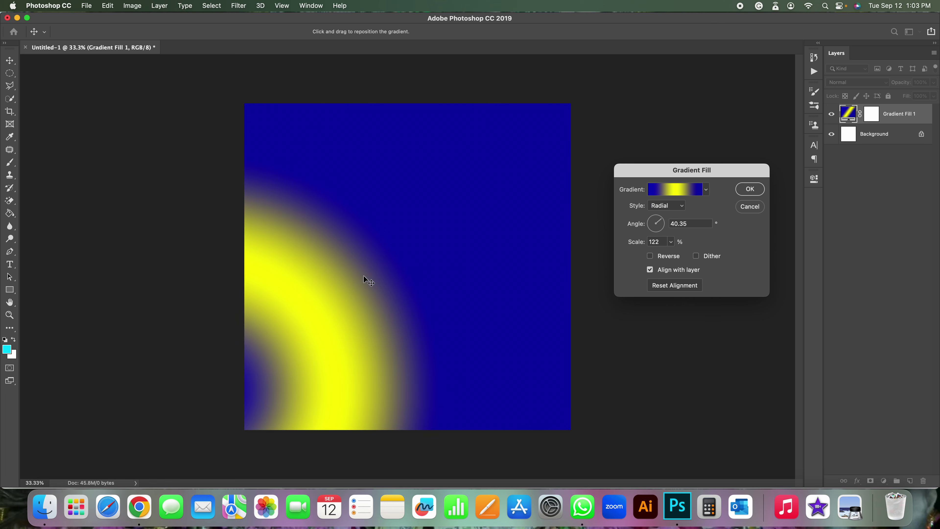
left_click_drag(364, 274, 493, 252)
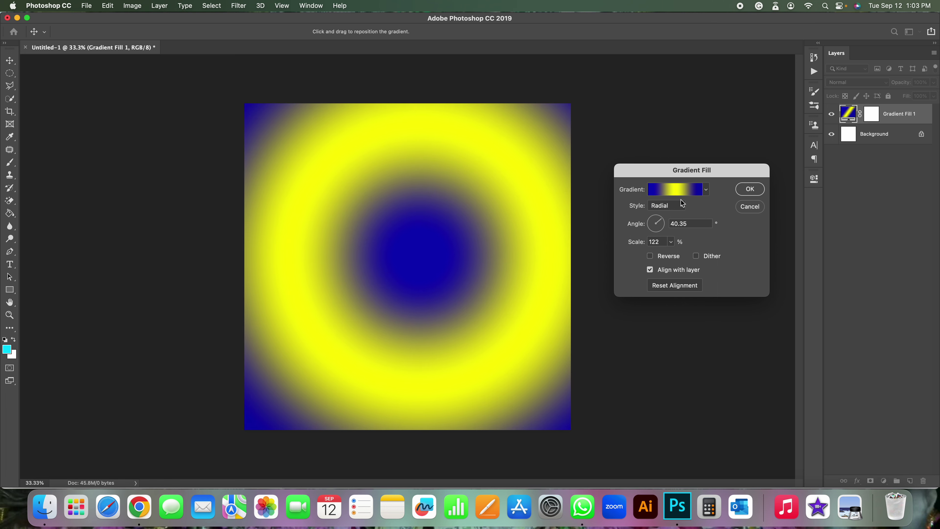
left_click_drag(654, 223, 662, 233)
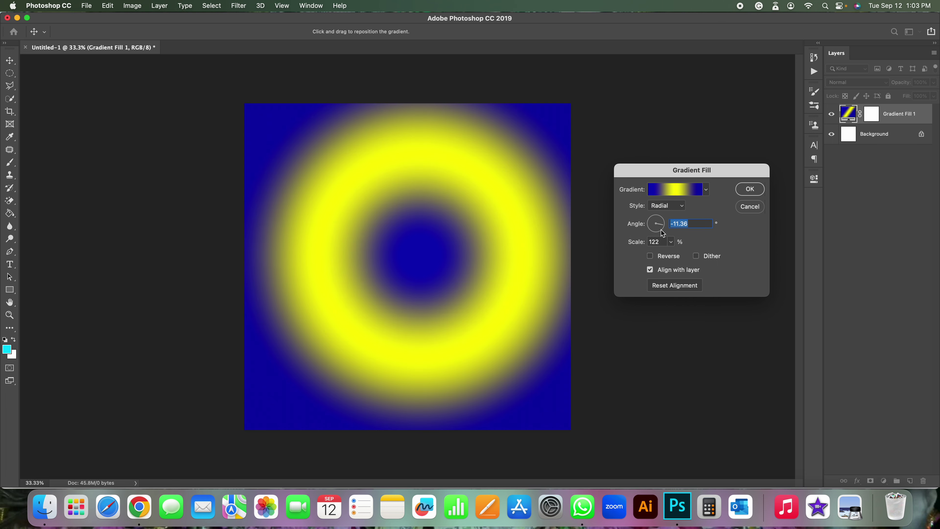
left_click(755, 192)
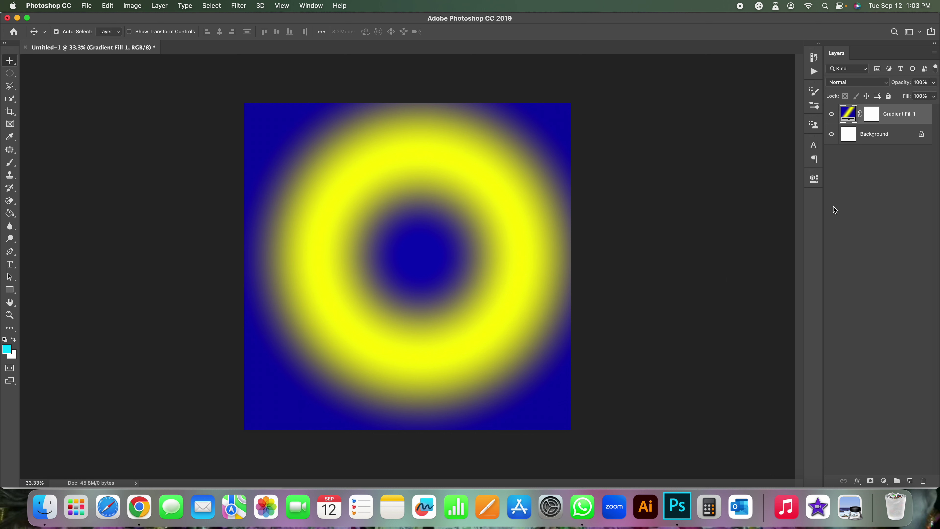